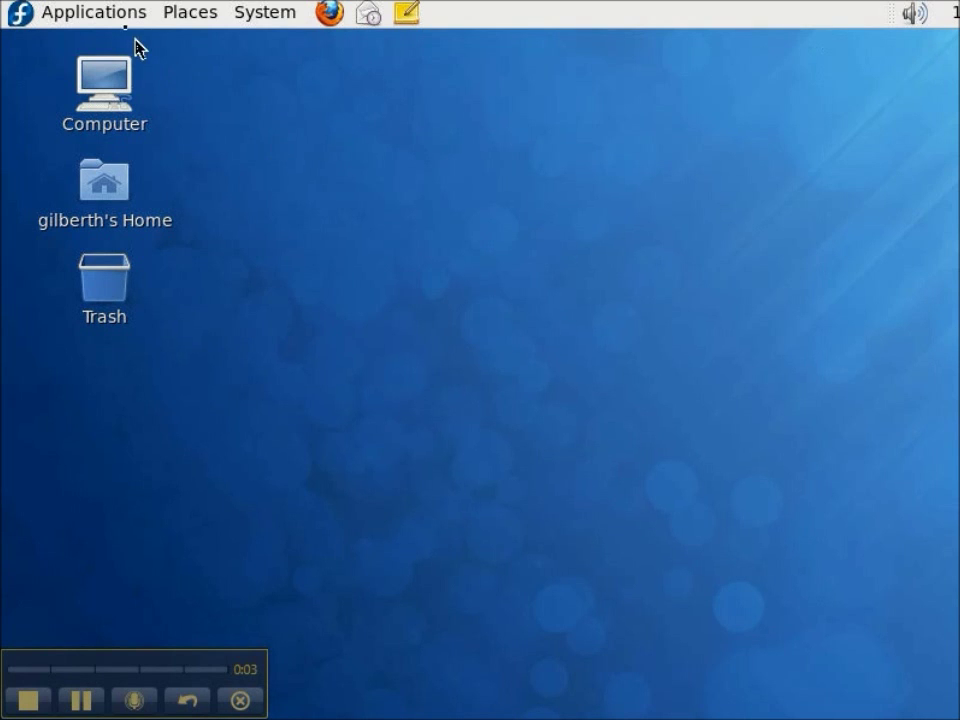
Step: Launch Terminal from Applications > System Tools
left_click(116, 18)
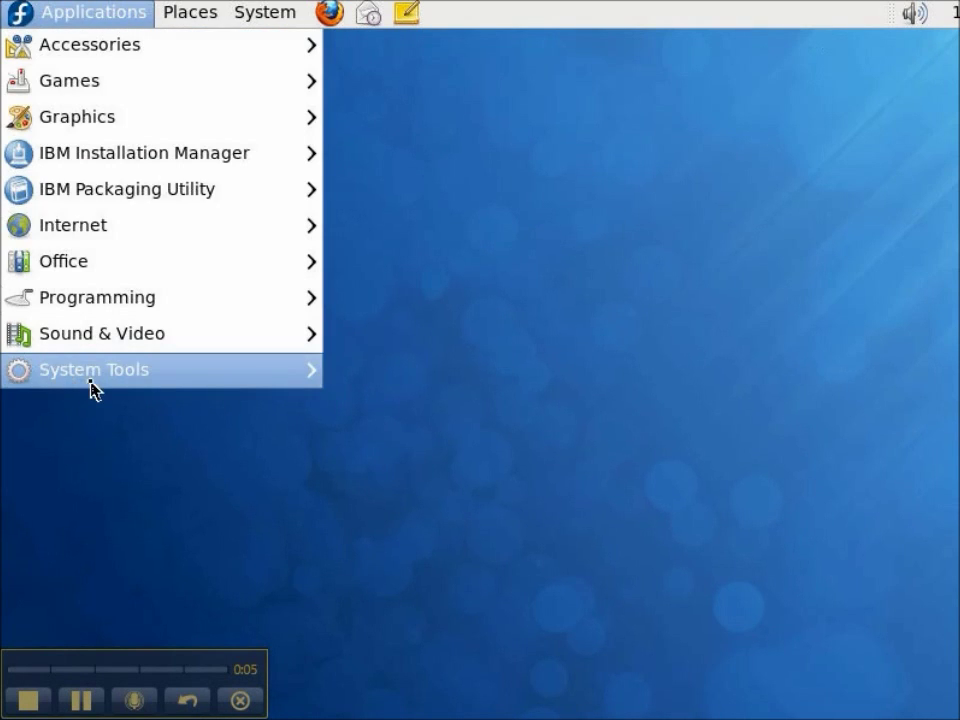
mouse_move(90, 382)
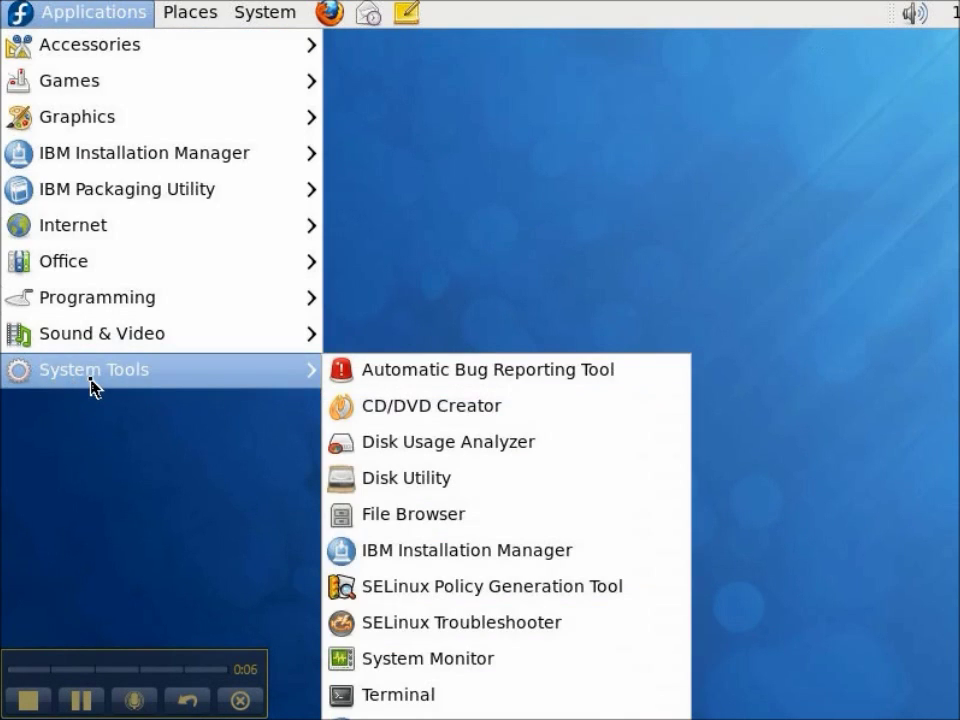
left_click(403, 696)
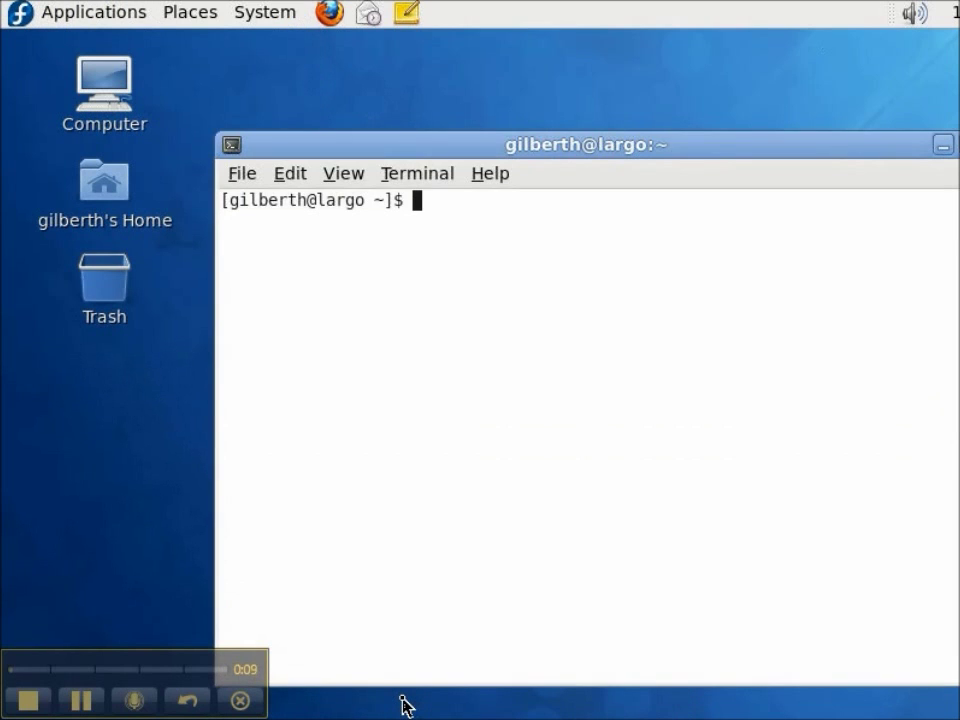
Step: Move the terminal to the top-left and list the zip files in /store/business/ibm.com/zip/im_1.4.1
left_click_drag(383, 155, 183, 72)
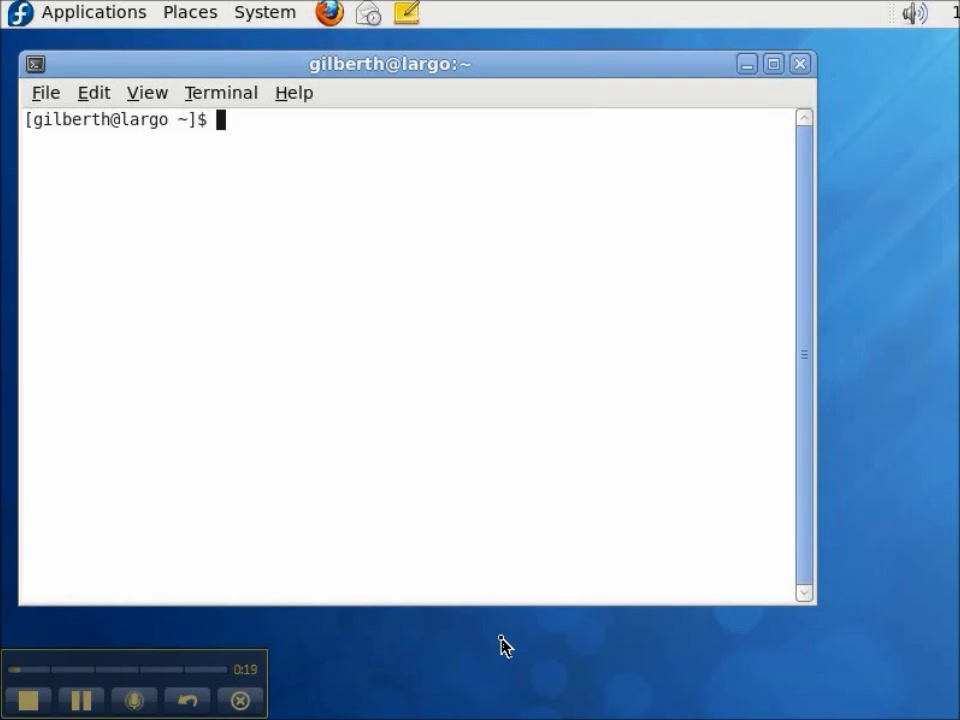
type("cd ")
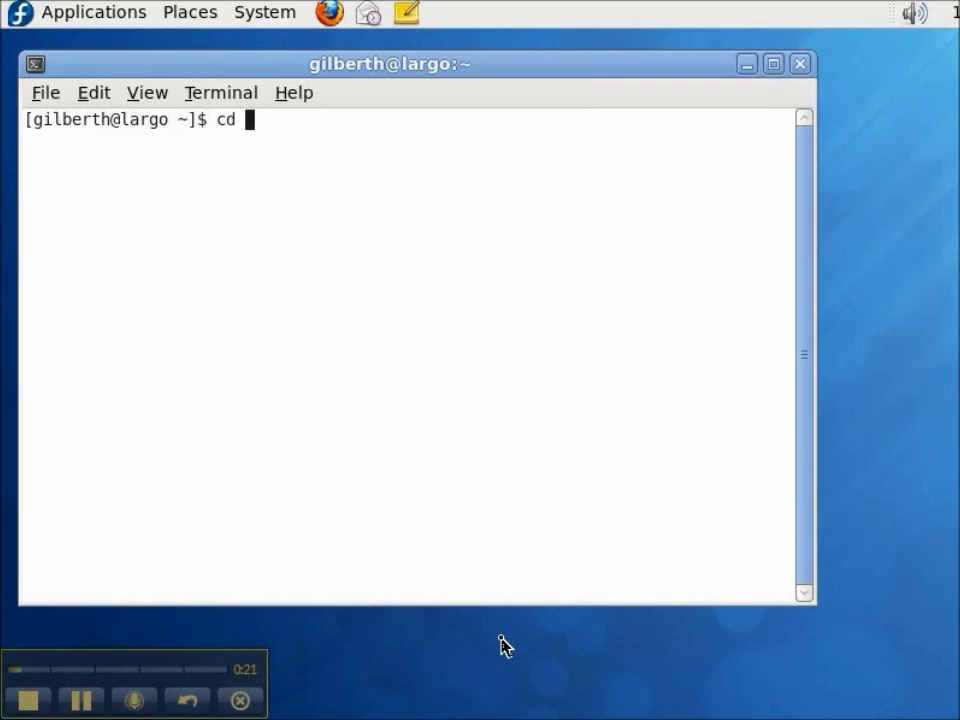
type("/so")
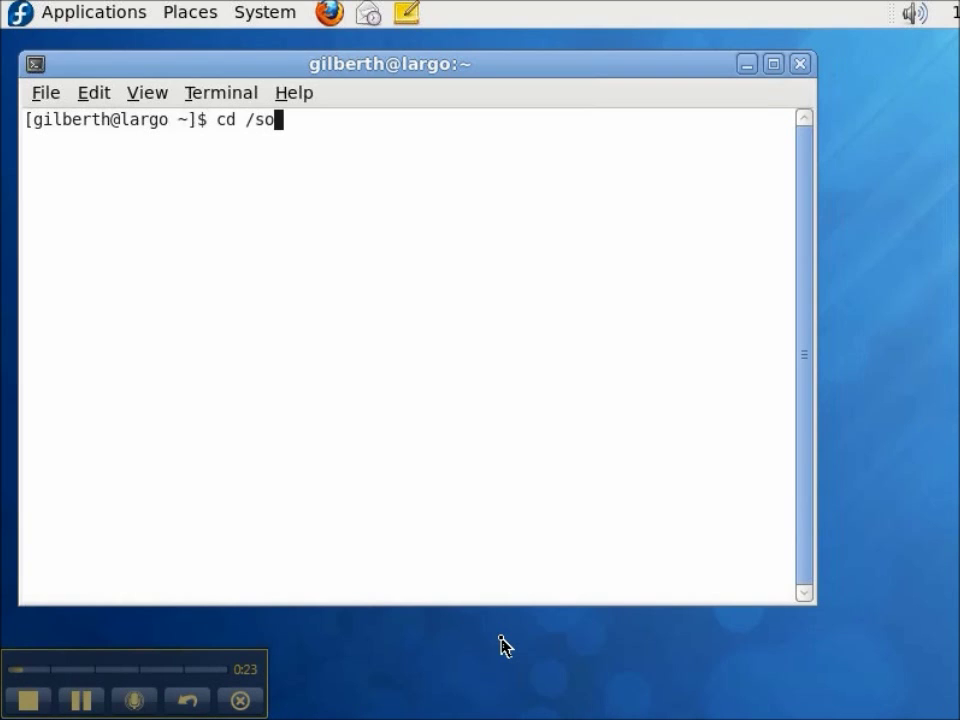
key("BackSpace")
type("tore/")
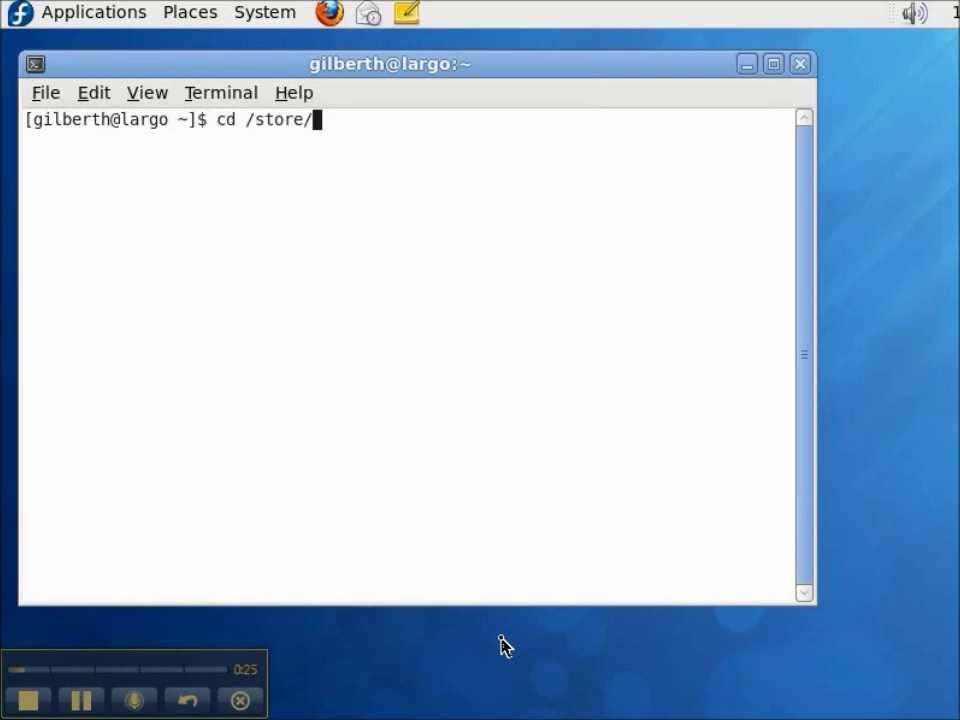
type("business/ibm.com/")
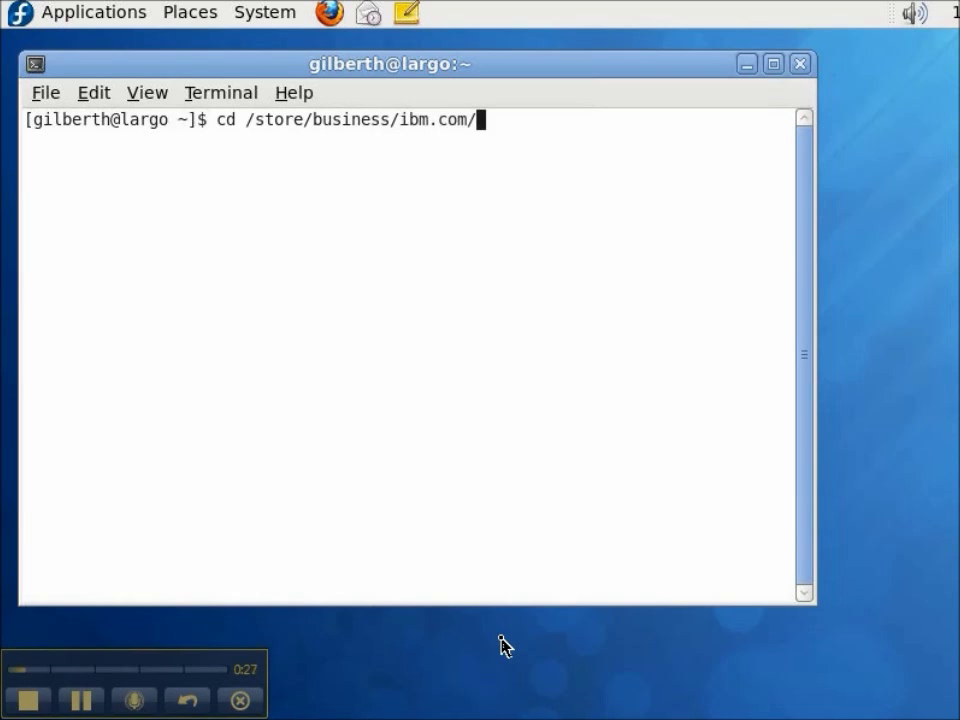
type("zip/")
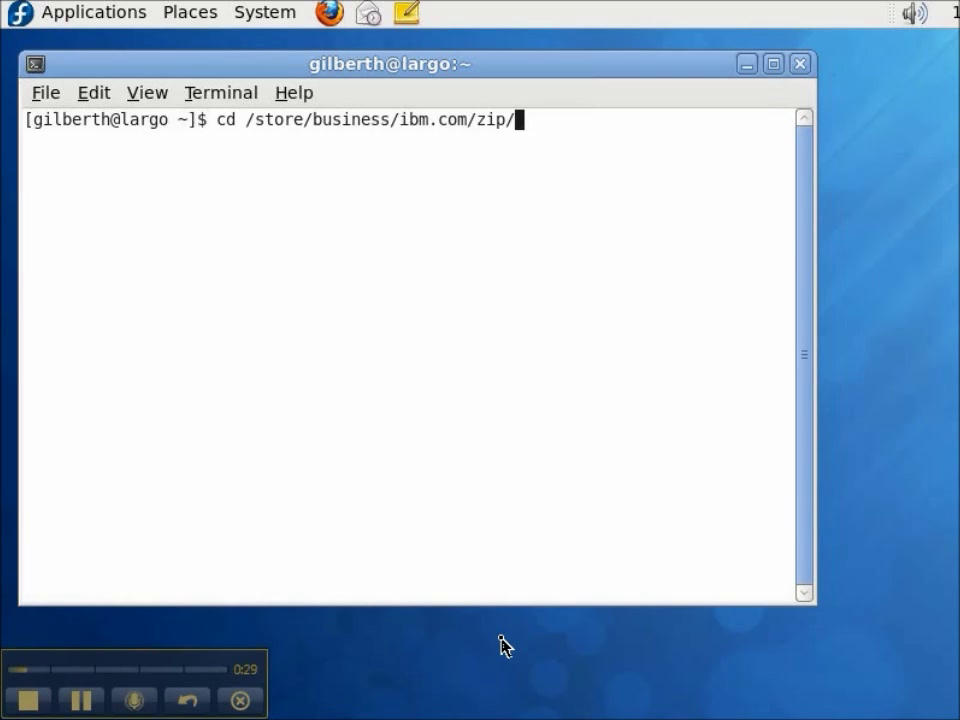
type("im_1.4.1/")
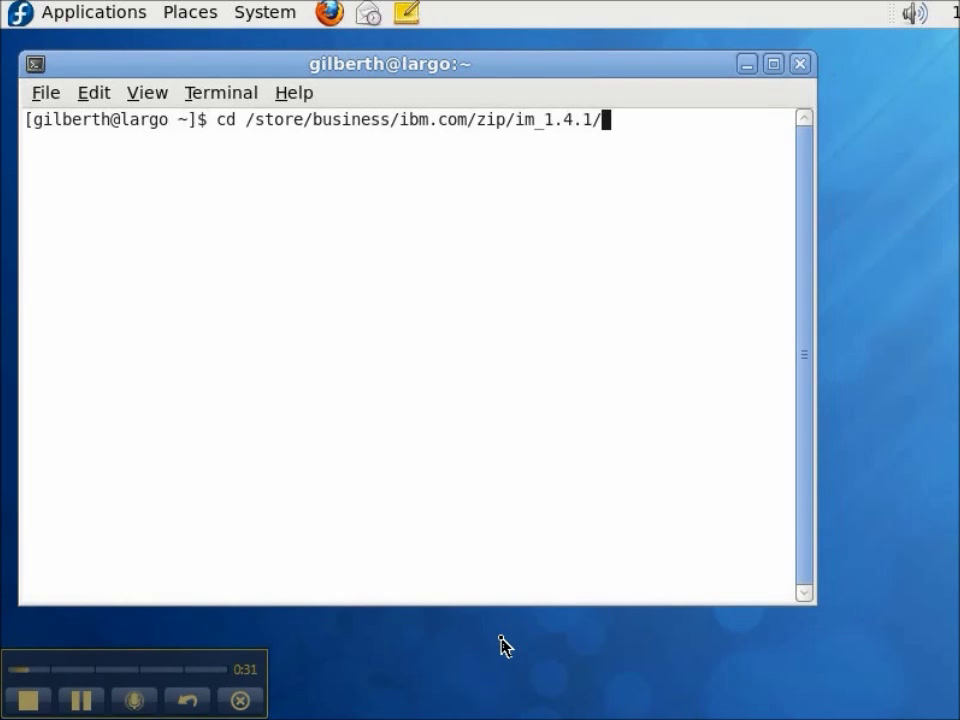
key("Return")
type("ls")
key("Return")
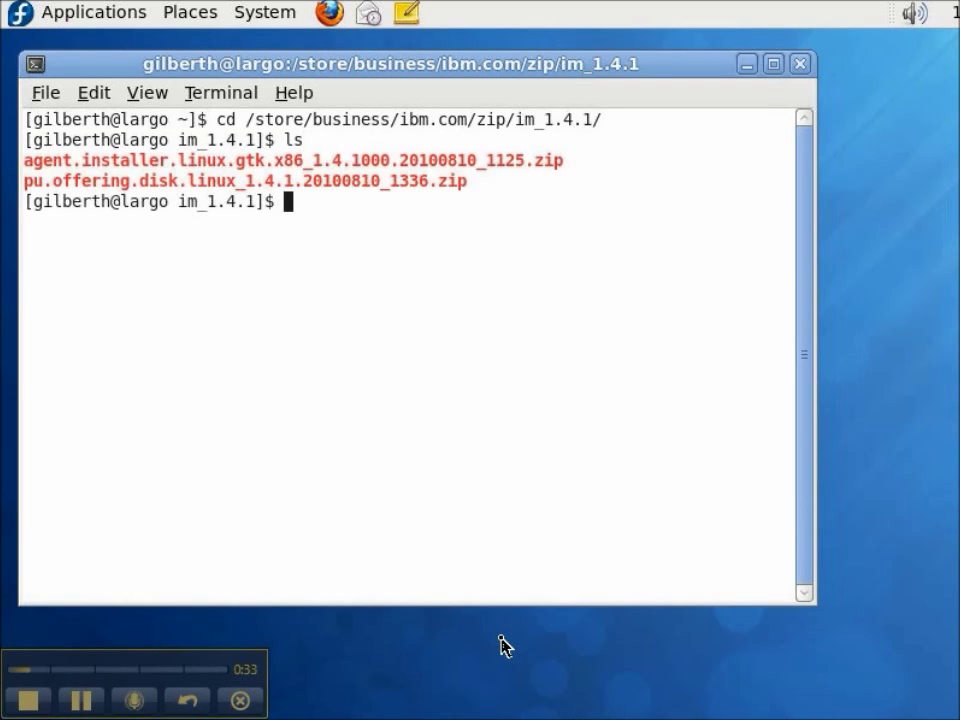
type("cd ../..")
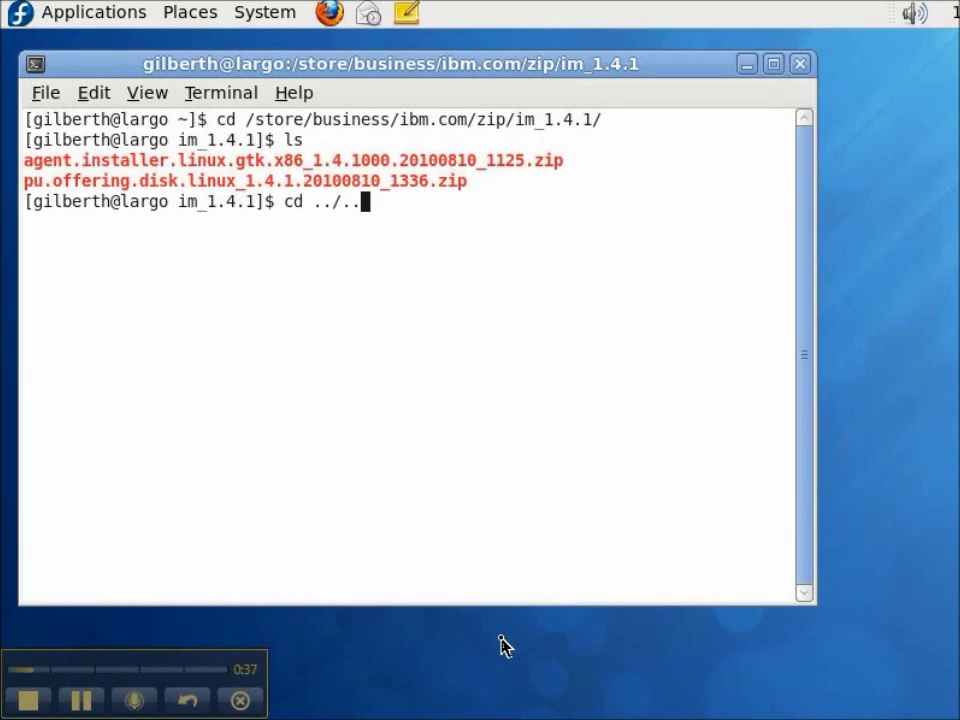
Step: Create the folder /store/business/ibm.com/unzip/im and change into it
key("Return")
type("mkdir unzip")
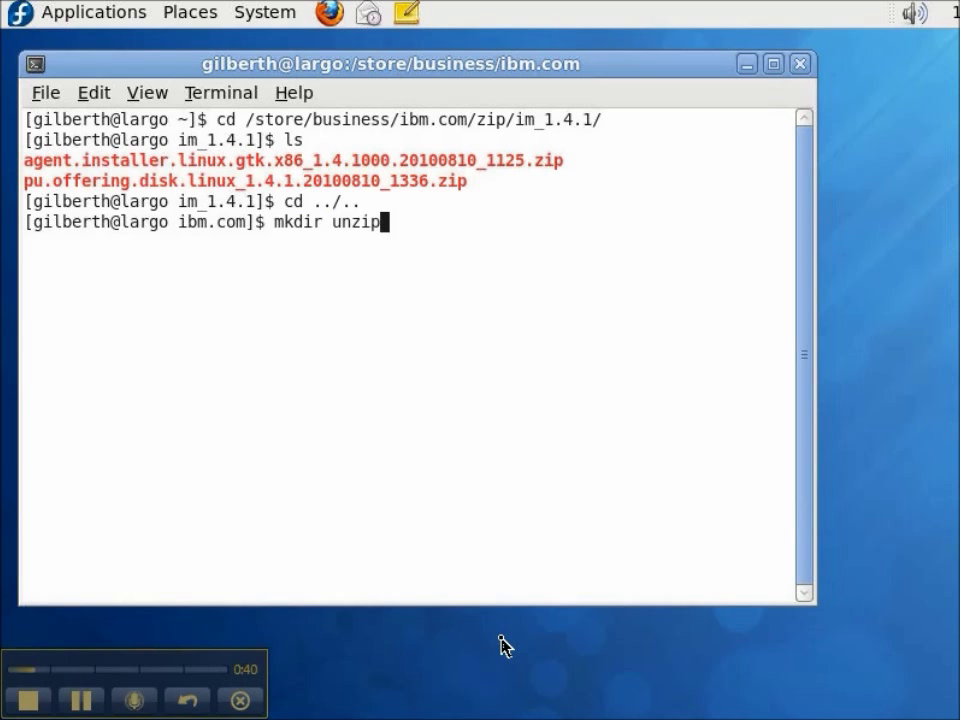
key("Return")
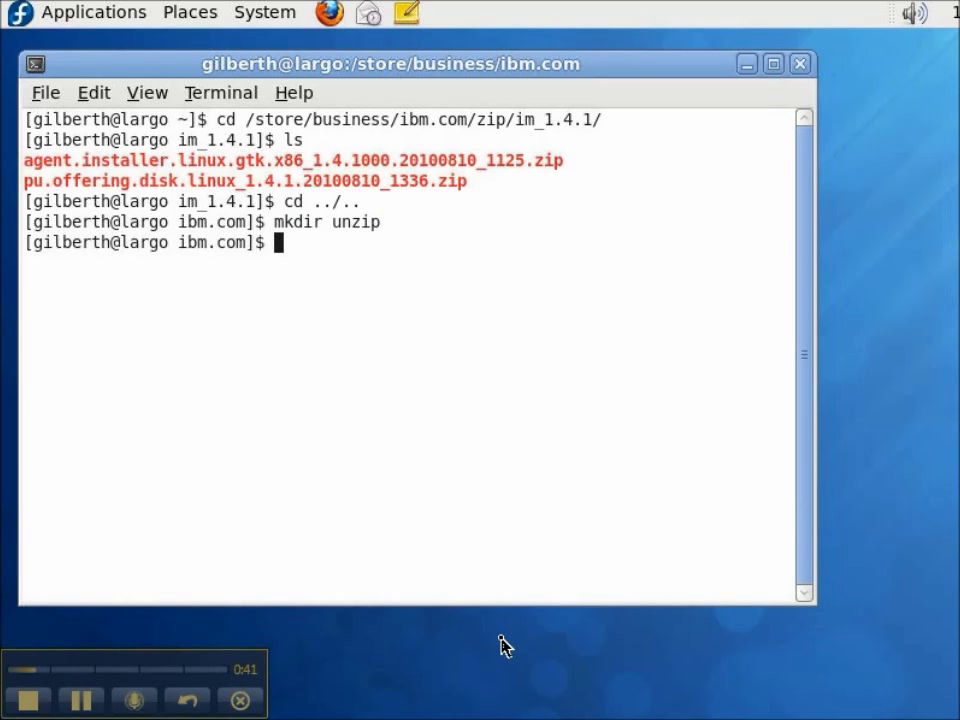
type("cd unzip/")
key("Return")
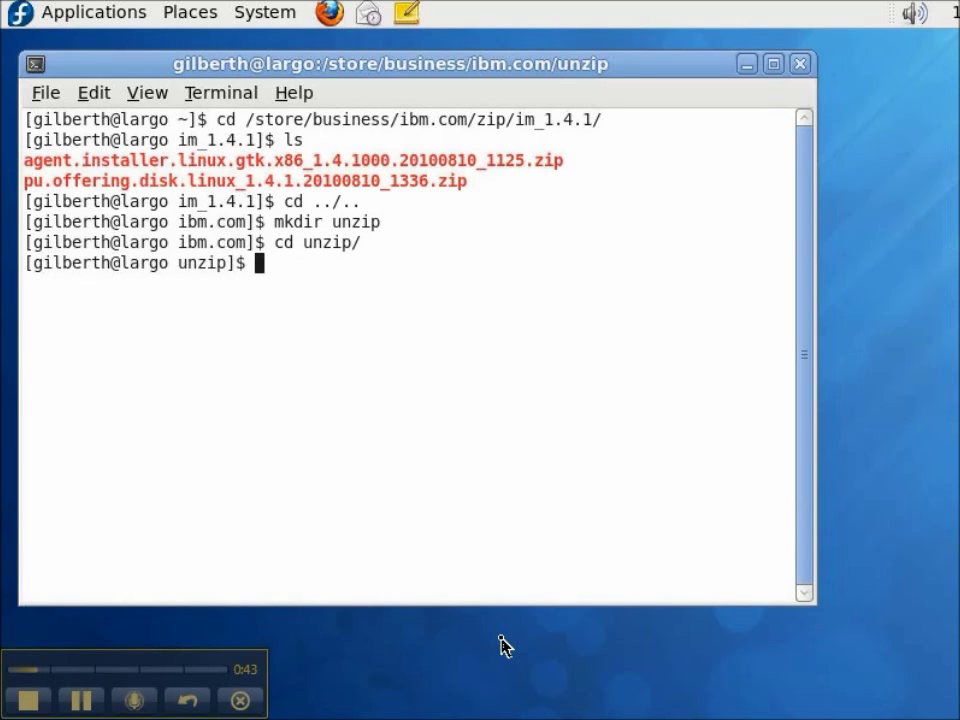
type("mkdir im")
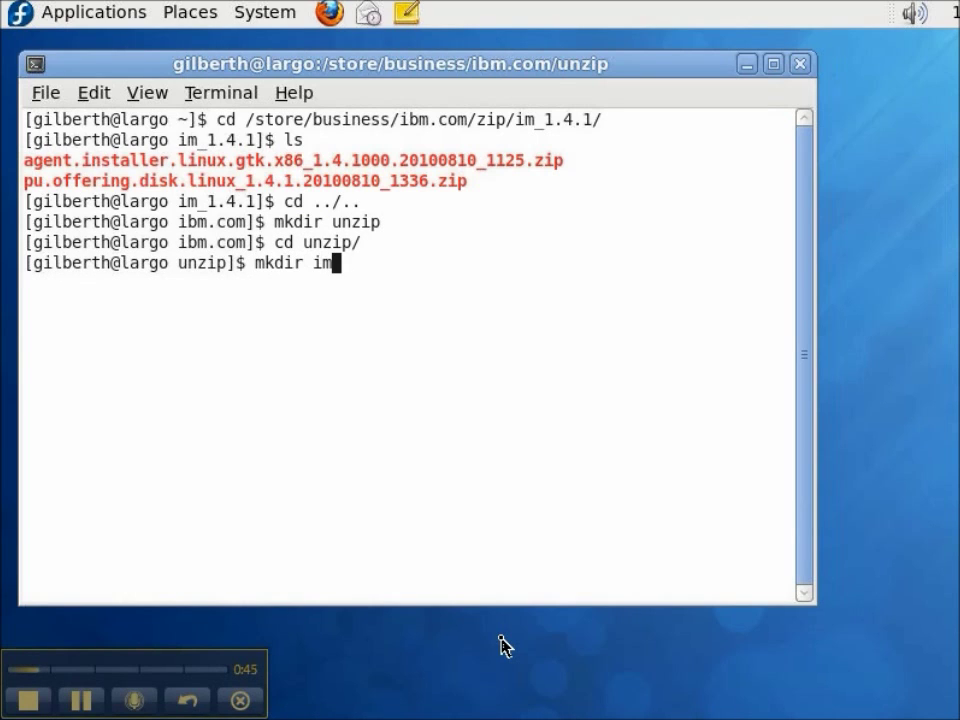
key("Return")
type("cd im/")
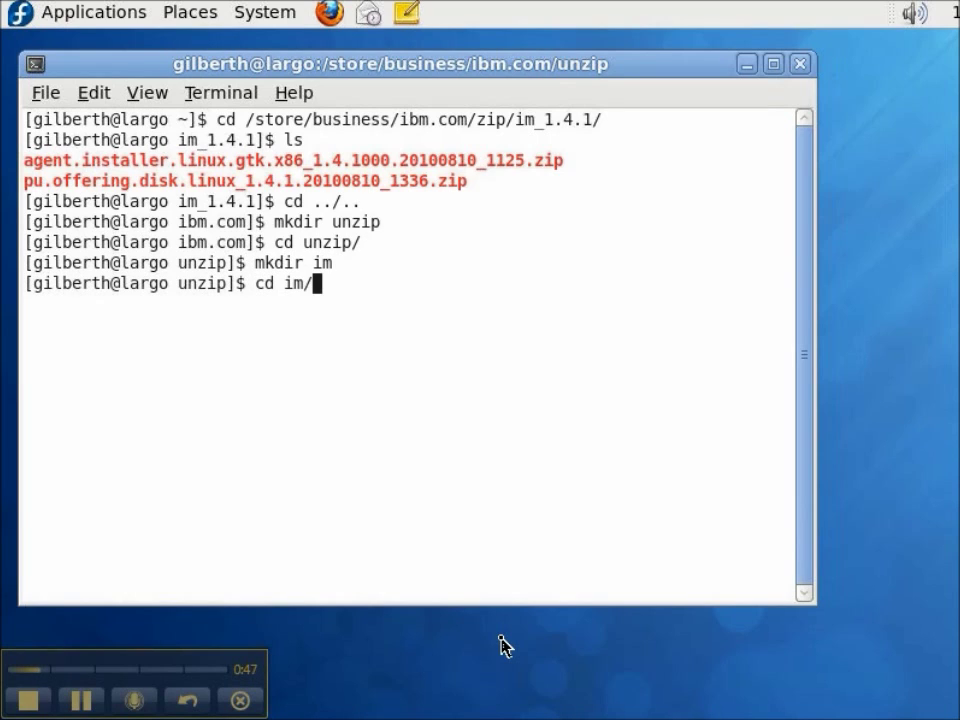
key("Return")
Step: Unzip the agent installer zip from ../../zip/im_1.4.1 there, then clear the screen
type("unzip")
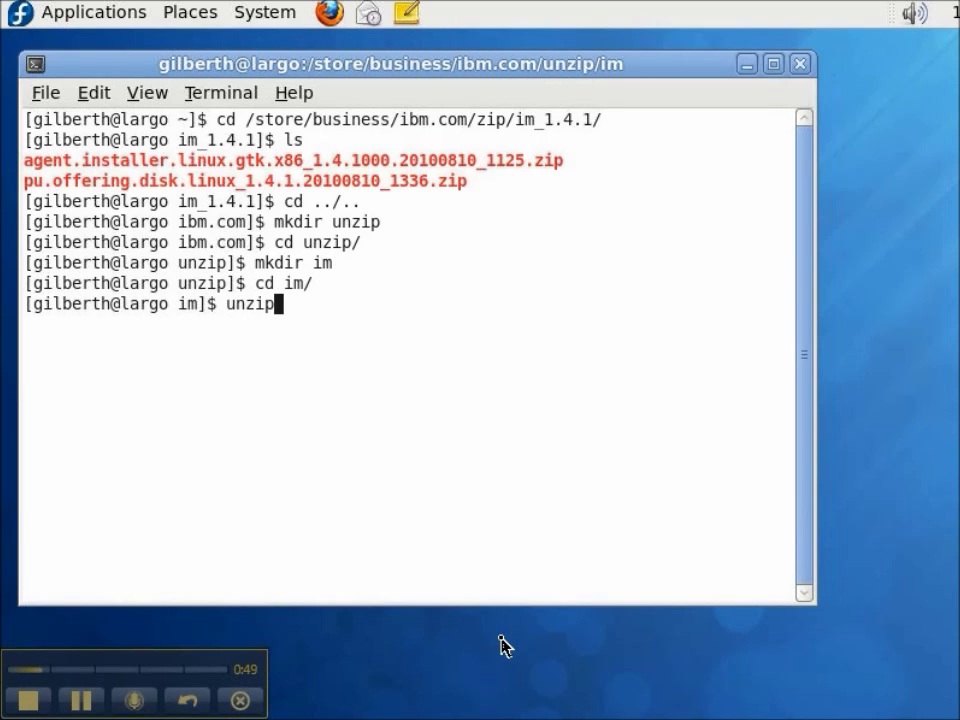
type(" ../../zip/im_1.4.1/")
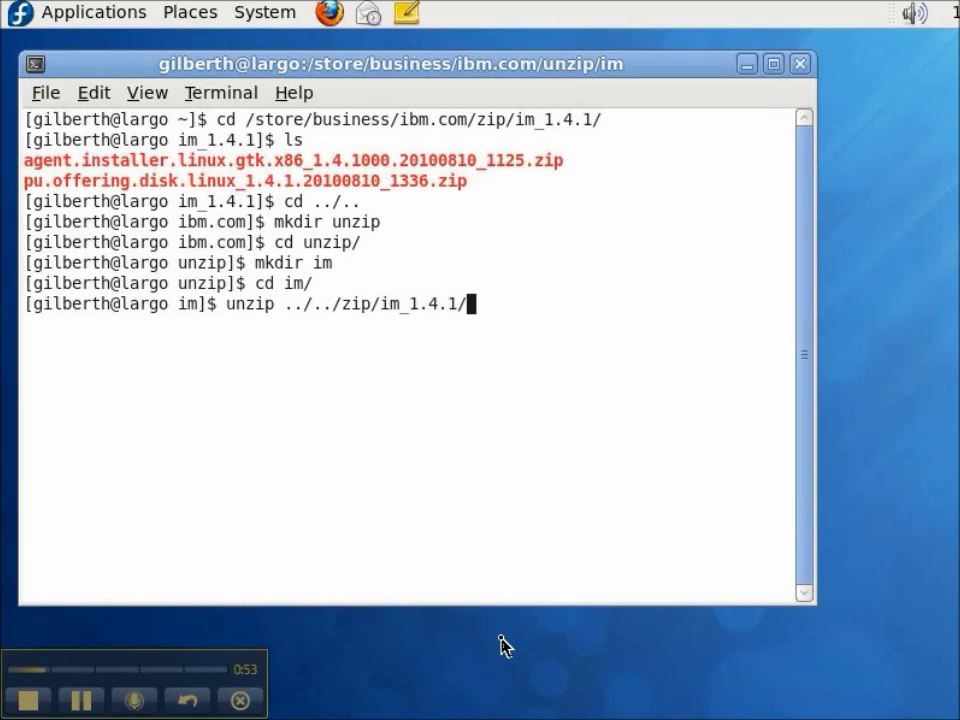
type("a")
key("Tab")
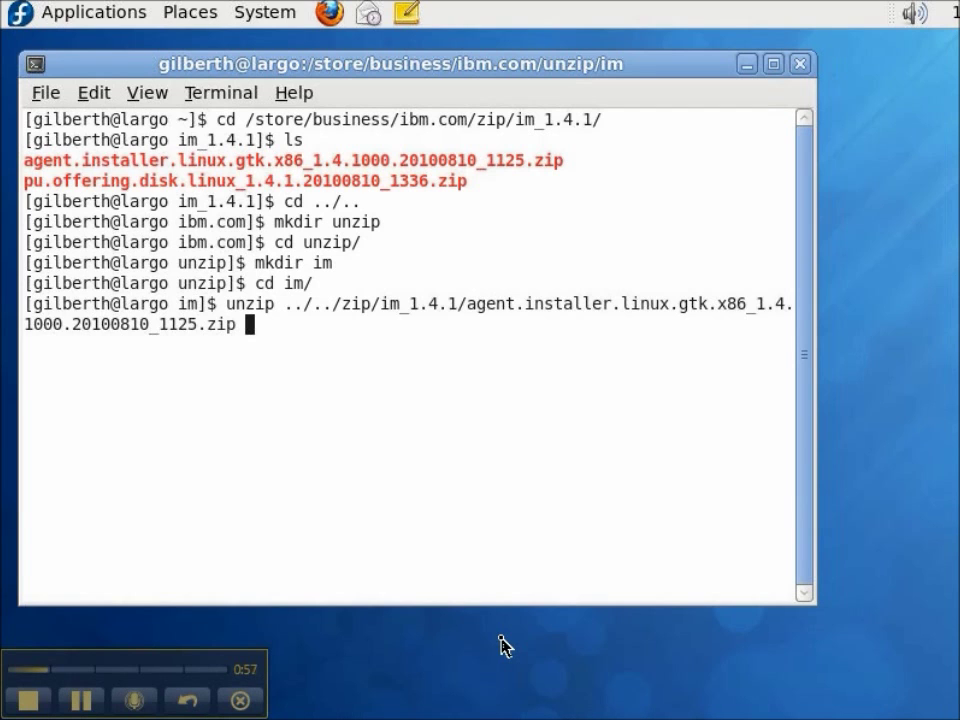
key("Return")
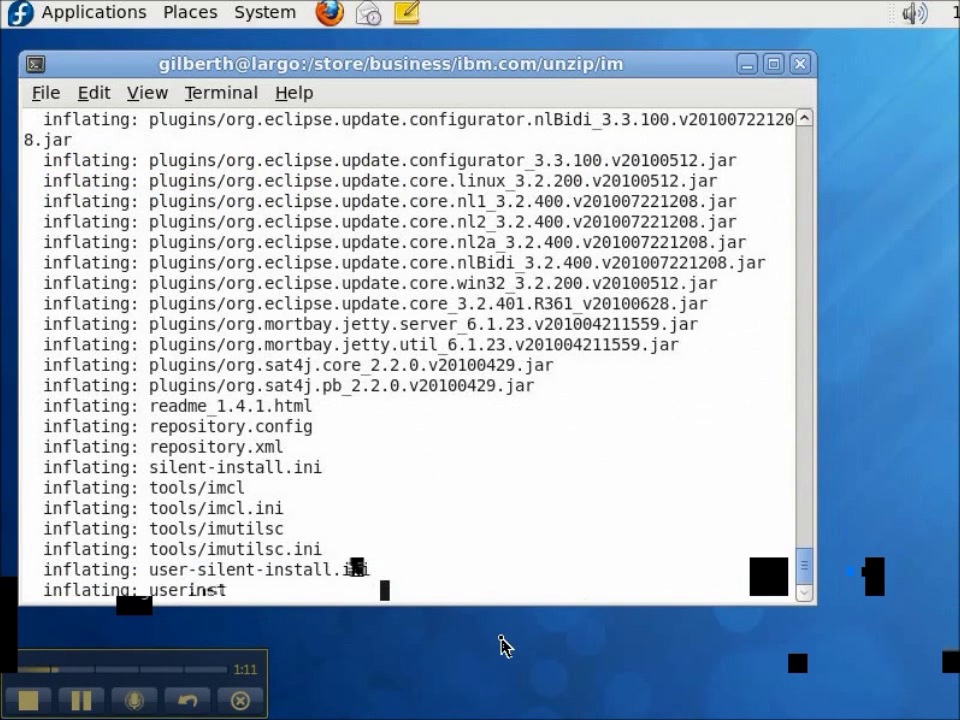
type("clear")
key("Return")
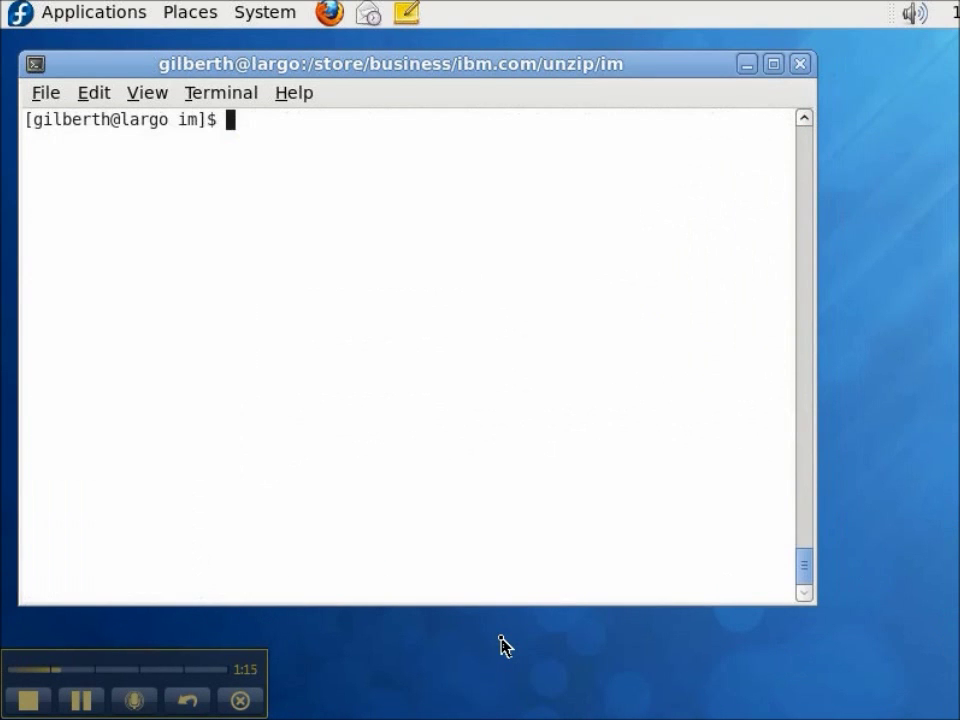
Step: List the extracted installer files and return to the home directory
type("ls")
key("Return")
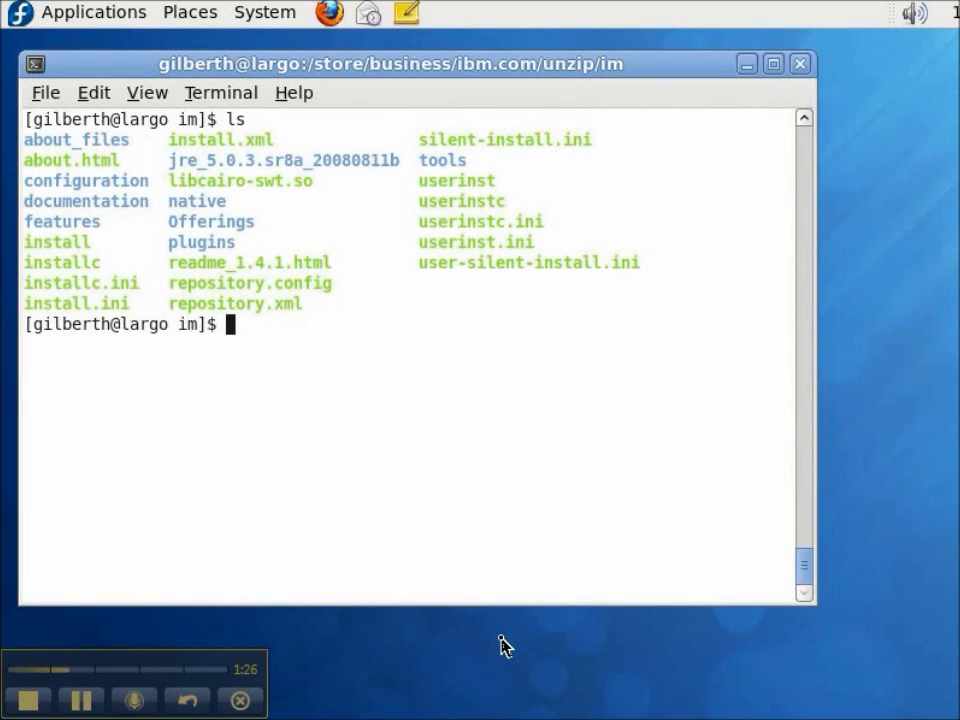
type("cd ~")
key("Return")
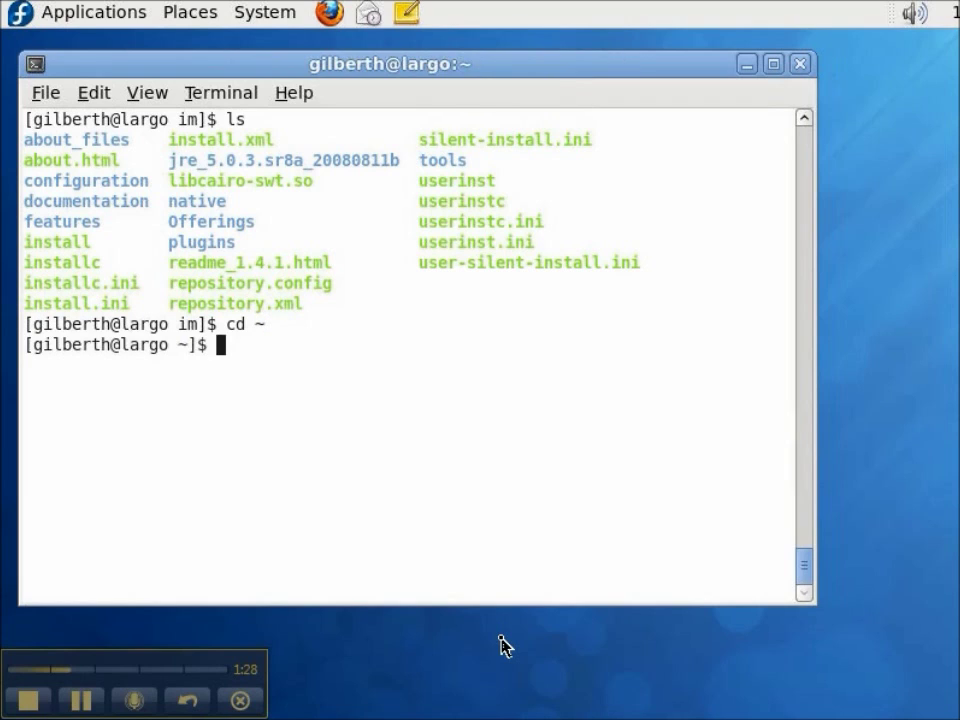
Step: Clear the screen and become root with su -
type("clear")
key("Return")
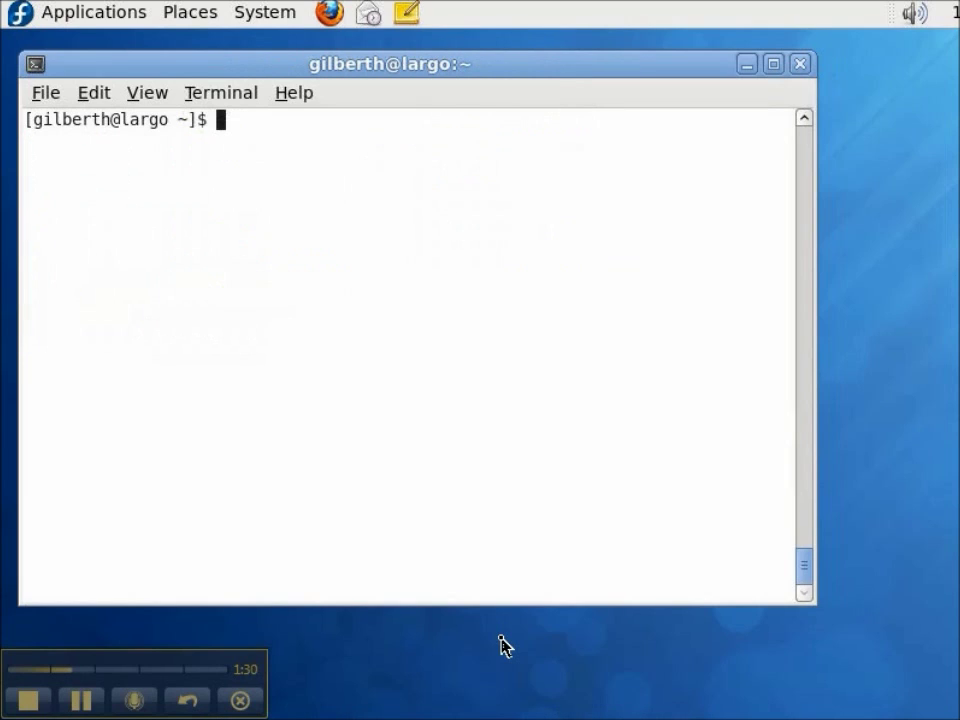
type("su -")
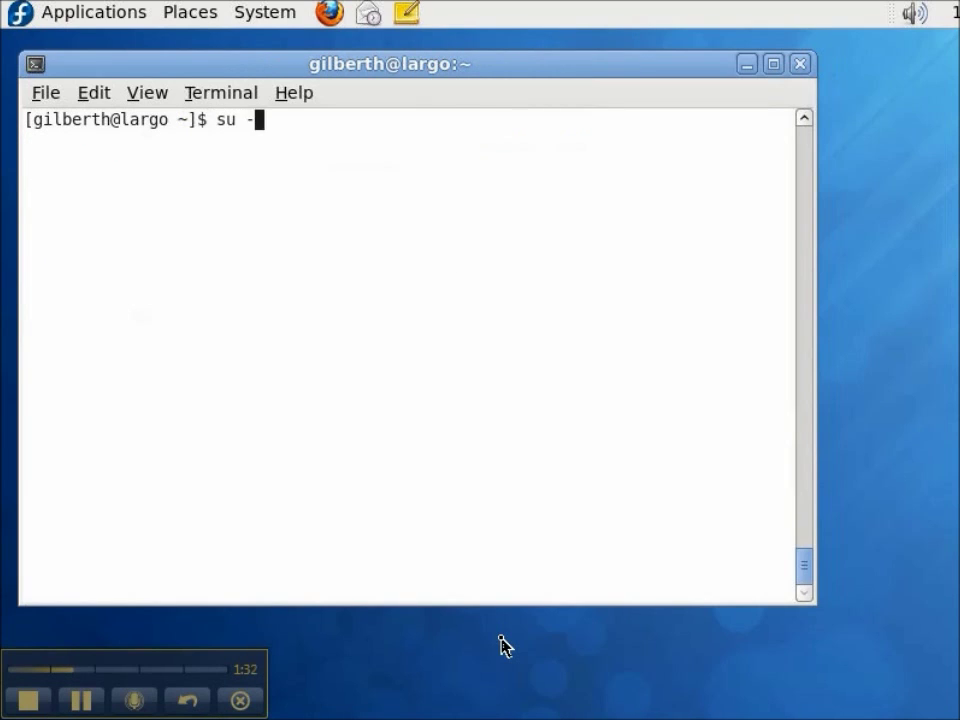
key("Return")
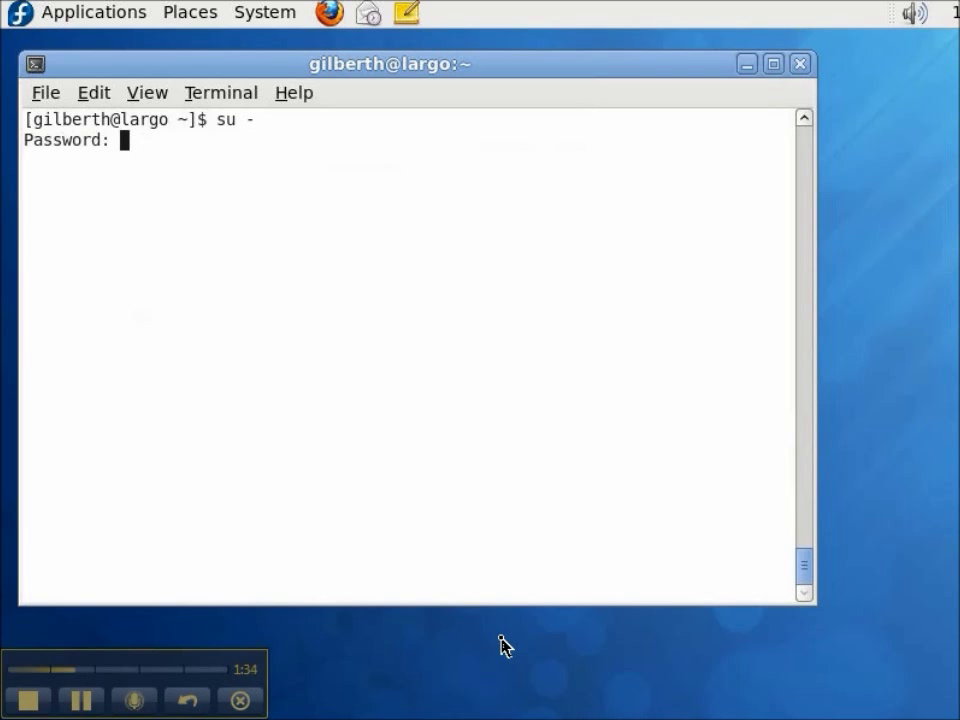
key("Return")
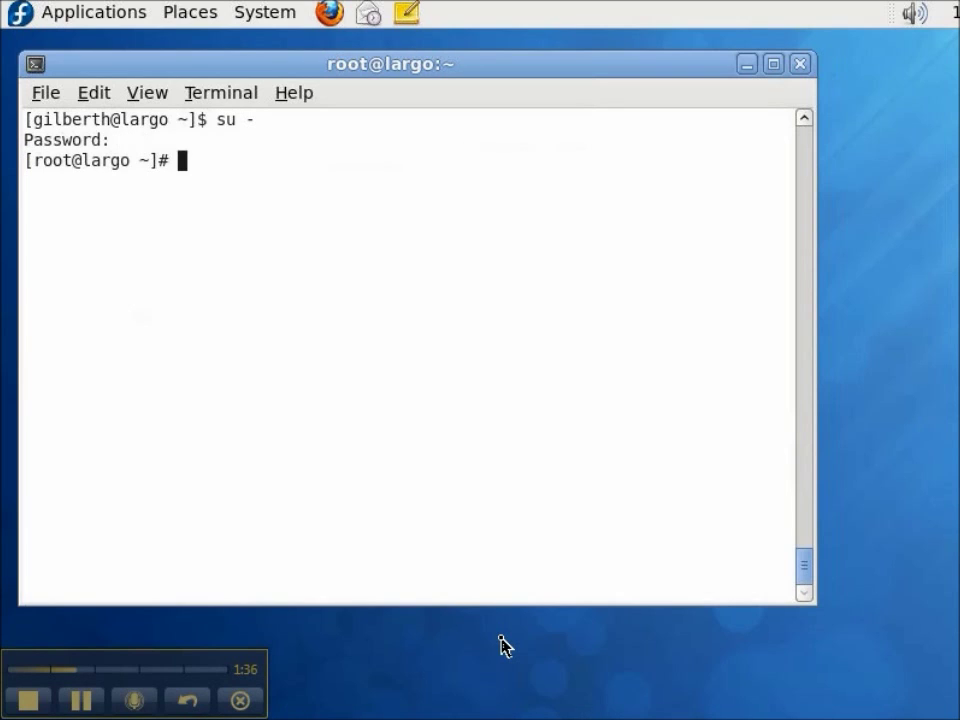
Step: Run ./install from /store/business/ibm.com/unzip/im to start the installer
type("cd /store/")
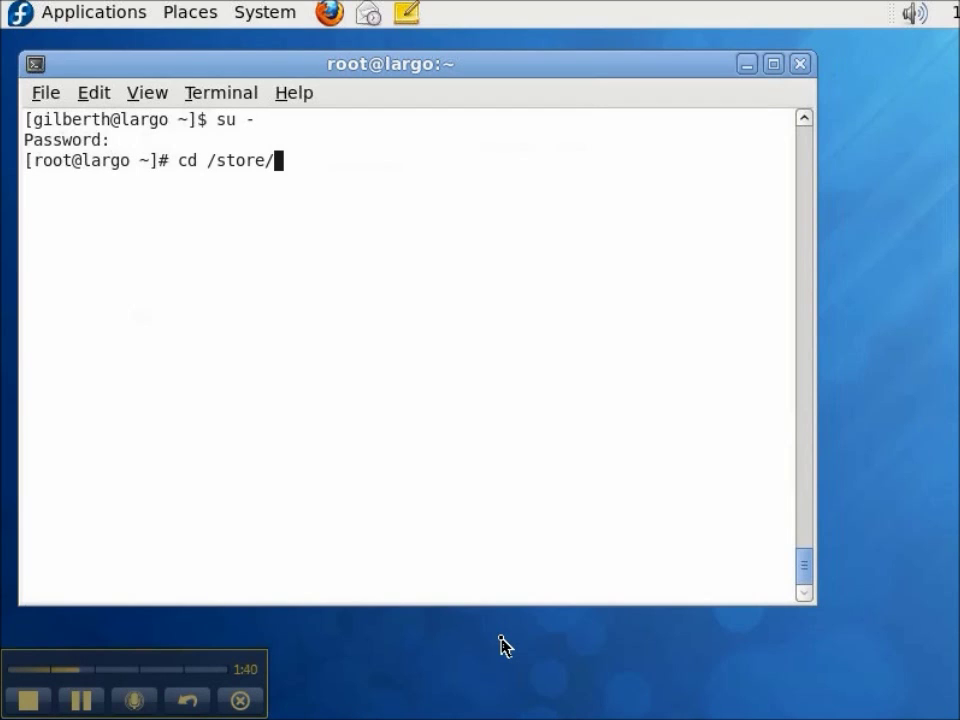
type("business/ibm.com/")
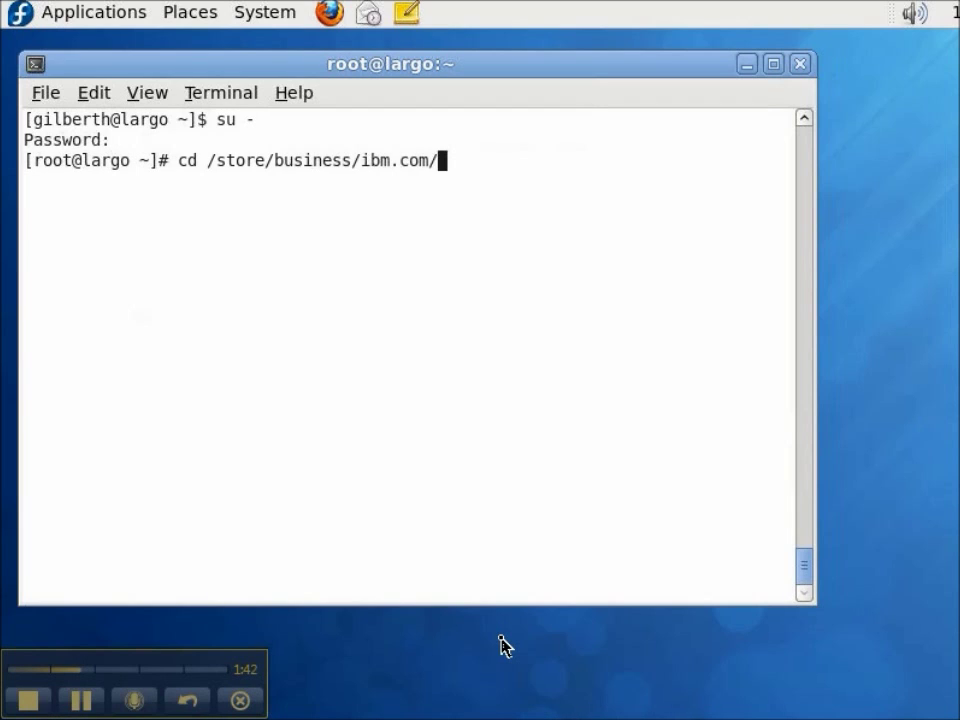
type("unzip/")
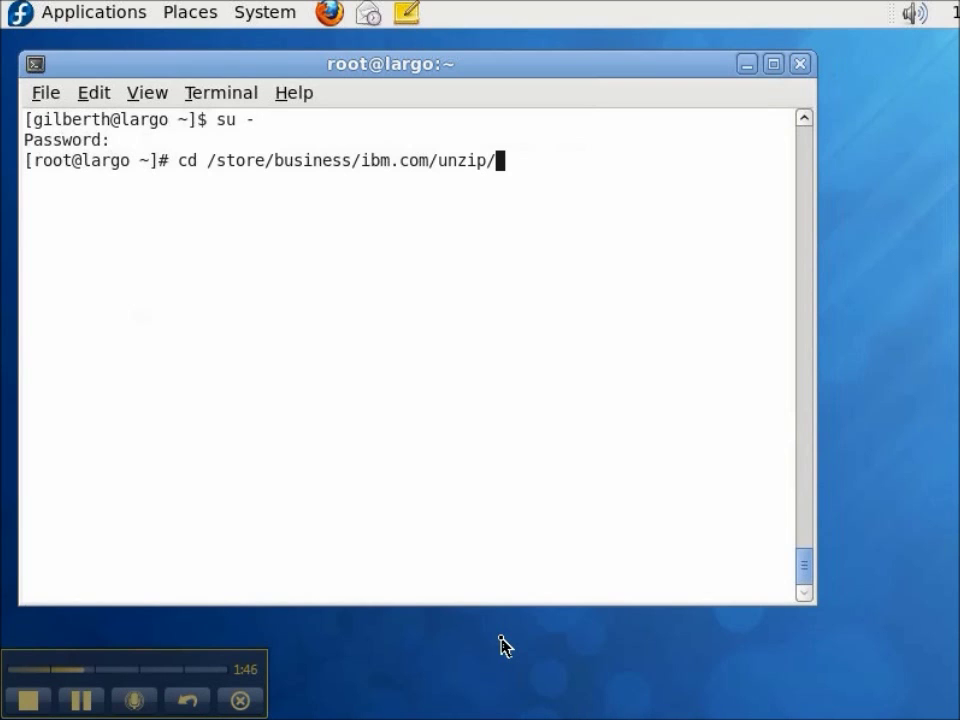
type("im/")
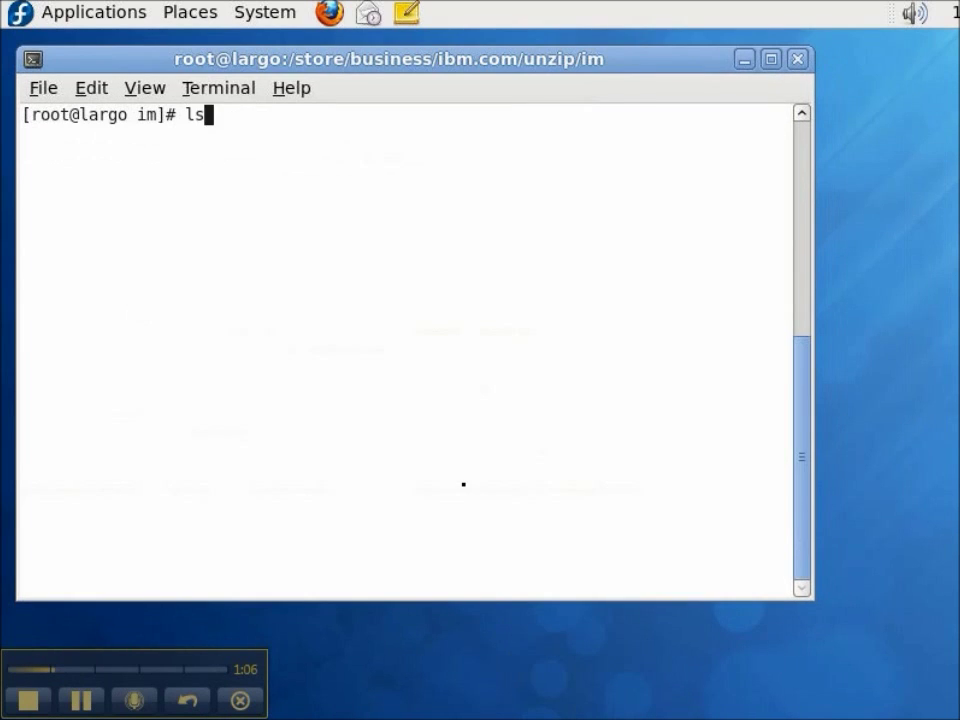
key("Return")
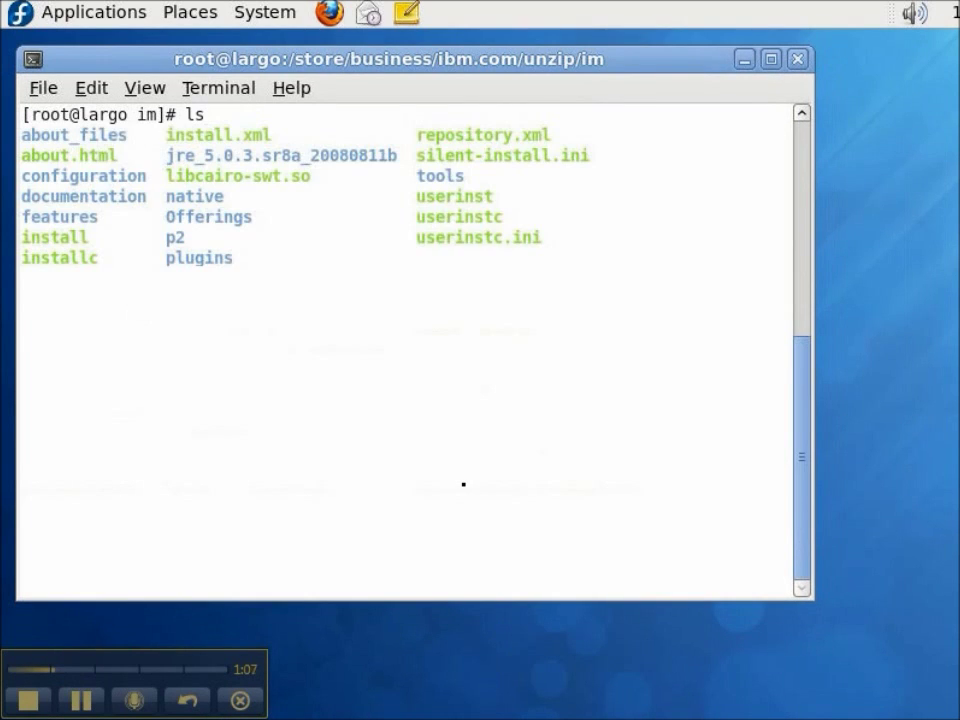
type("./i")
key("Tab")
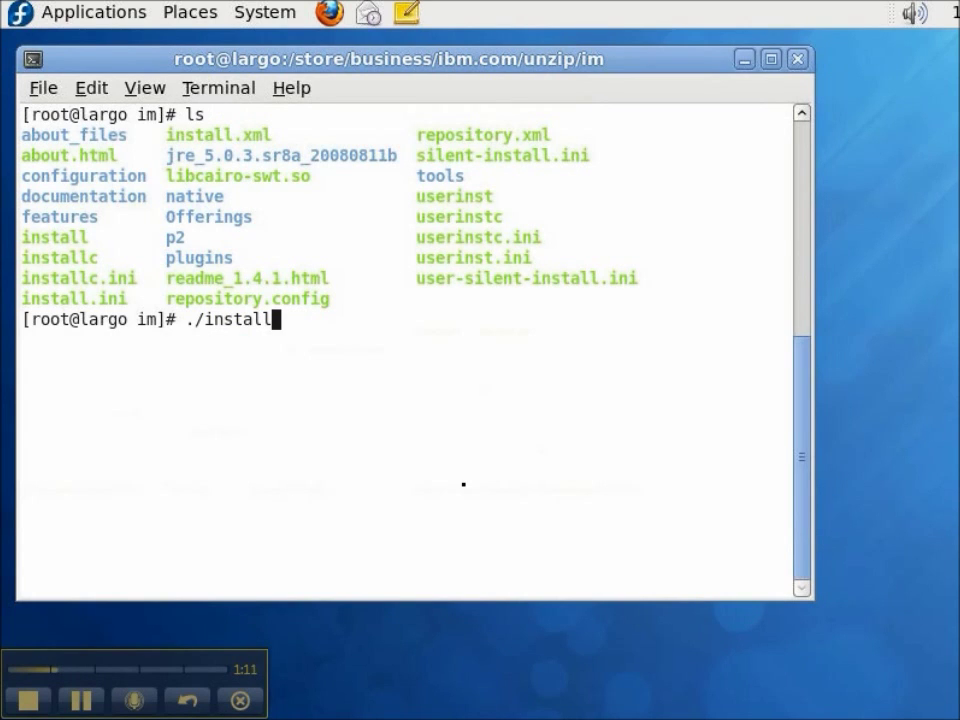
key("Return")
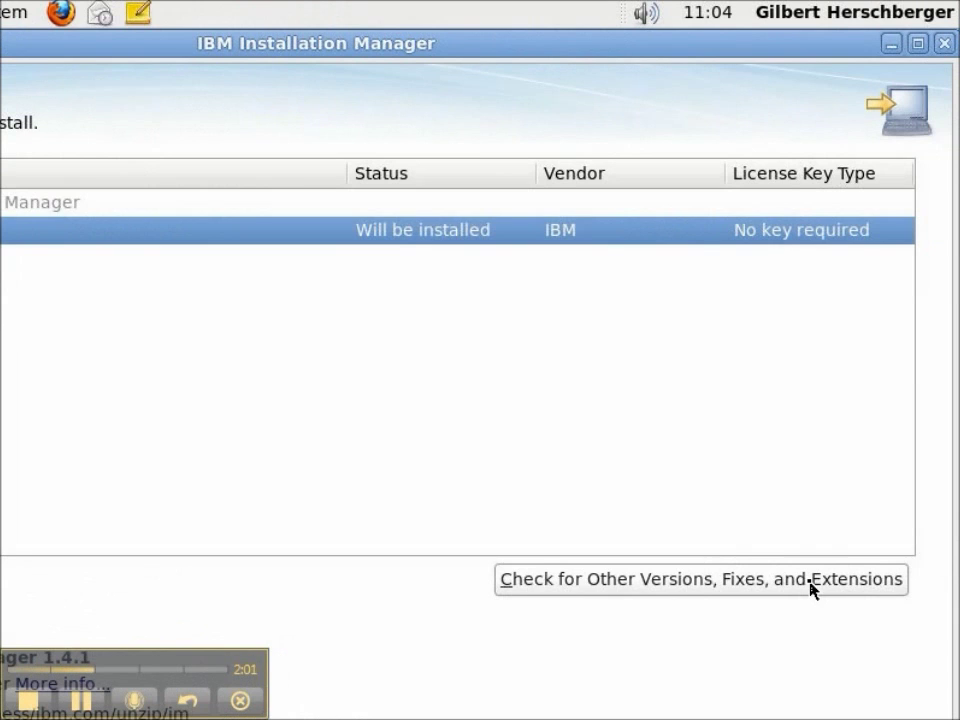
Step: Search for other versions, fixes and extensions, dismiss the no-results notice, and continue to Licenses
left_click(812, 588)
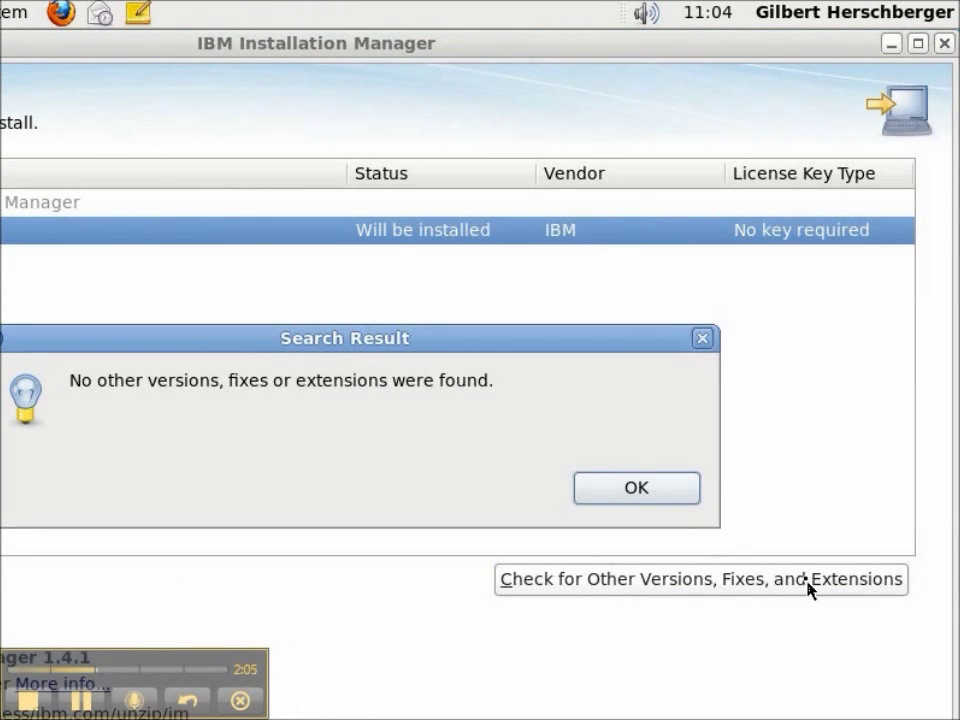
left_click(676, 490)
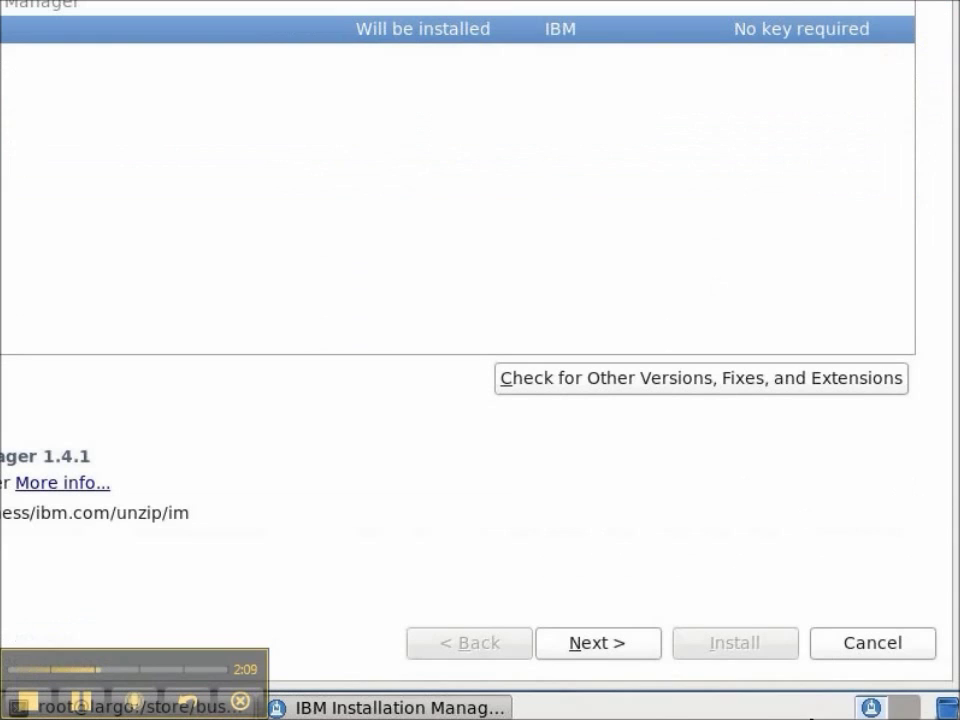
left_click(616, 650)
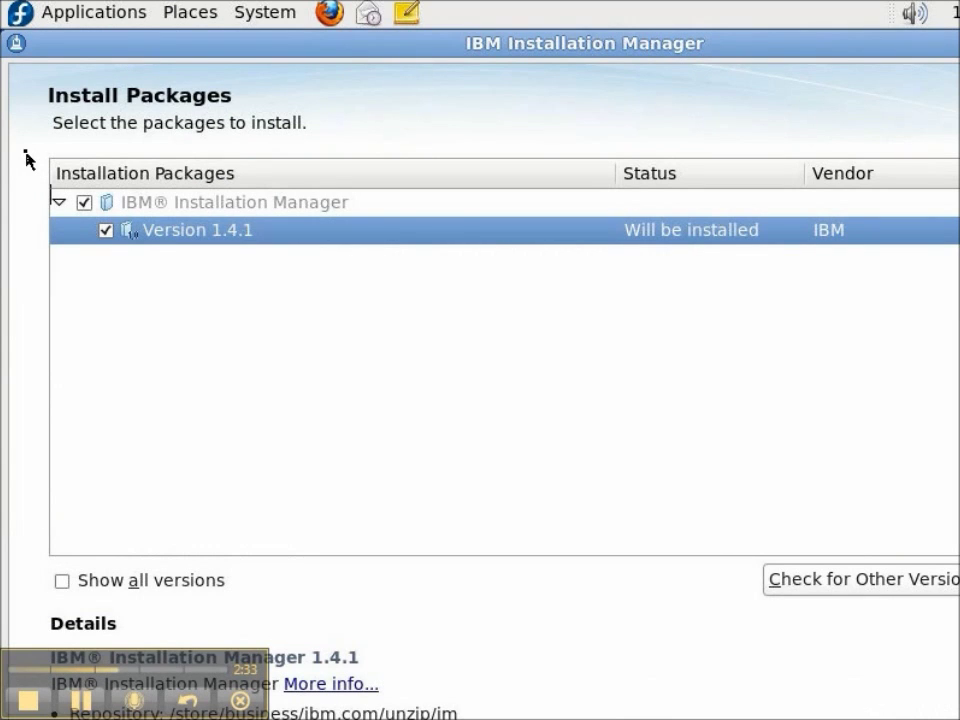
key("alt+n")
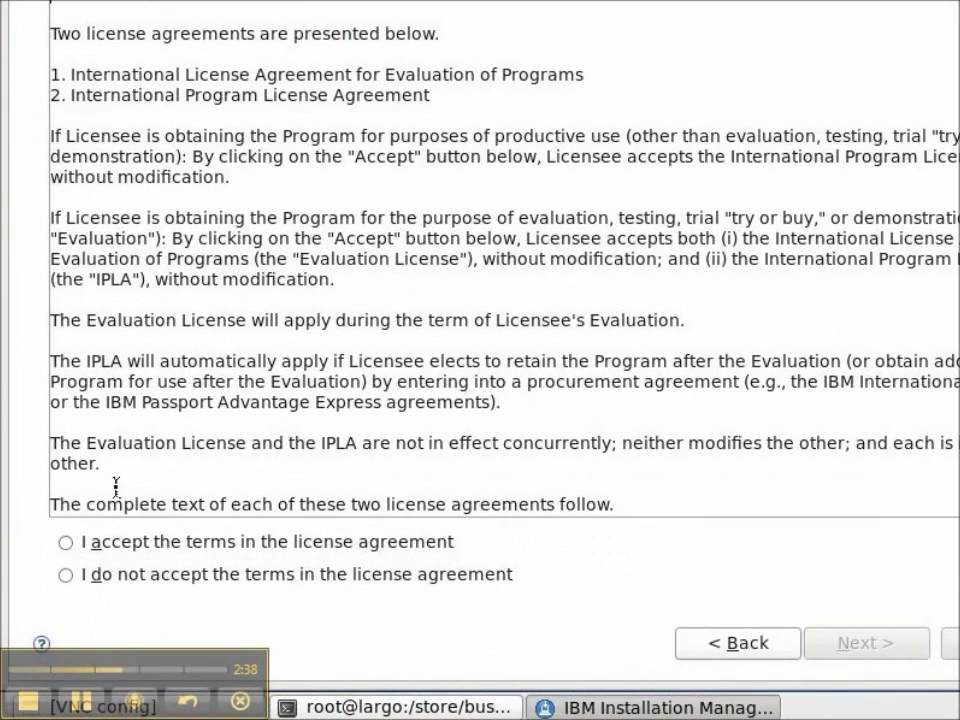
Step: Accept the license terms and set the installation directory to /opt/ibm/im
left_click(65, 543)
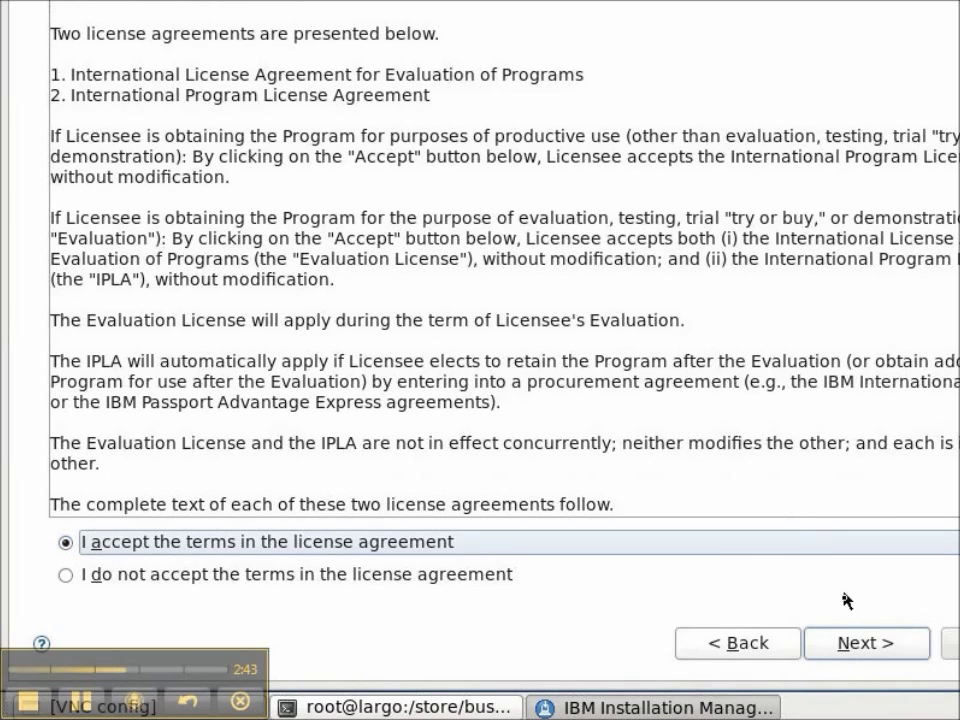
left_click(847, 645)
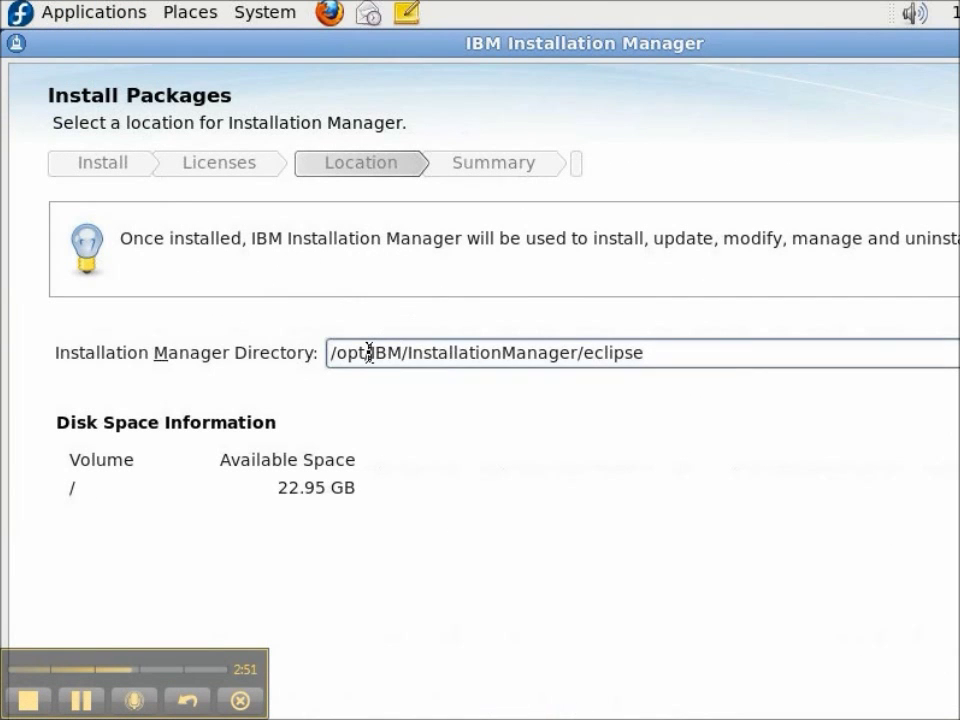
double_click(369, 352)
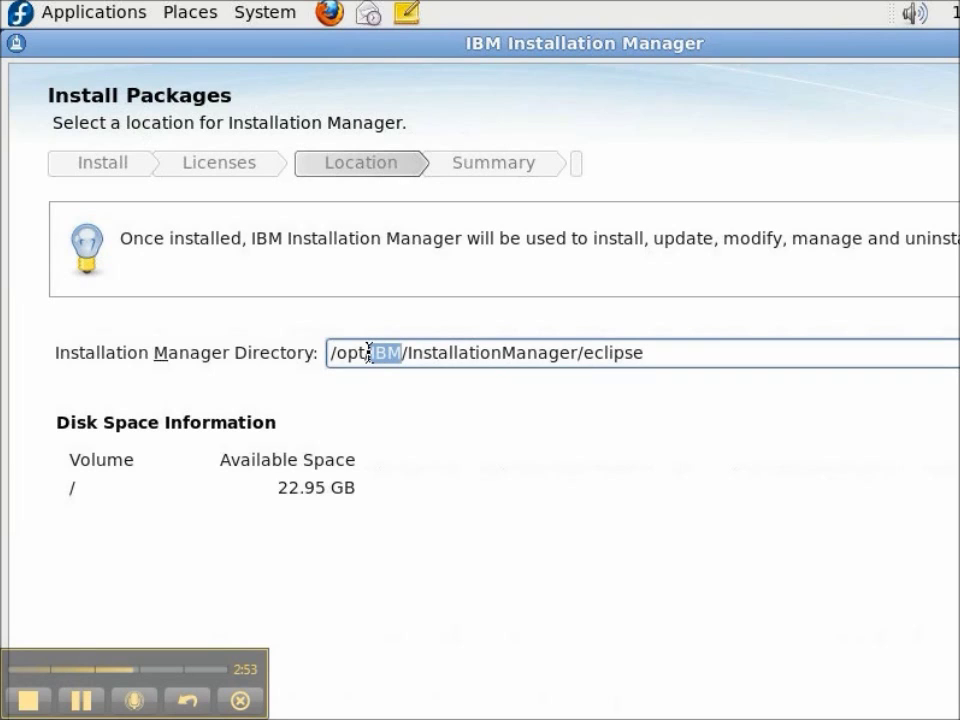
type("ibm")
key("Right")
key("shift+End")
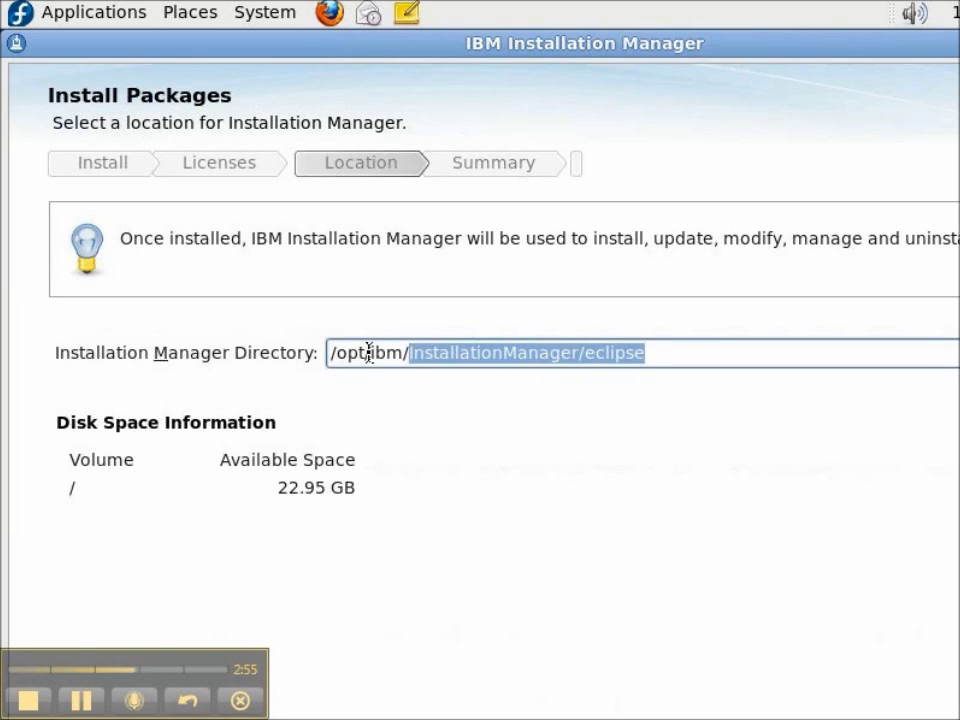
type("im")
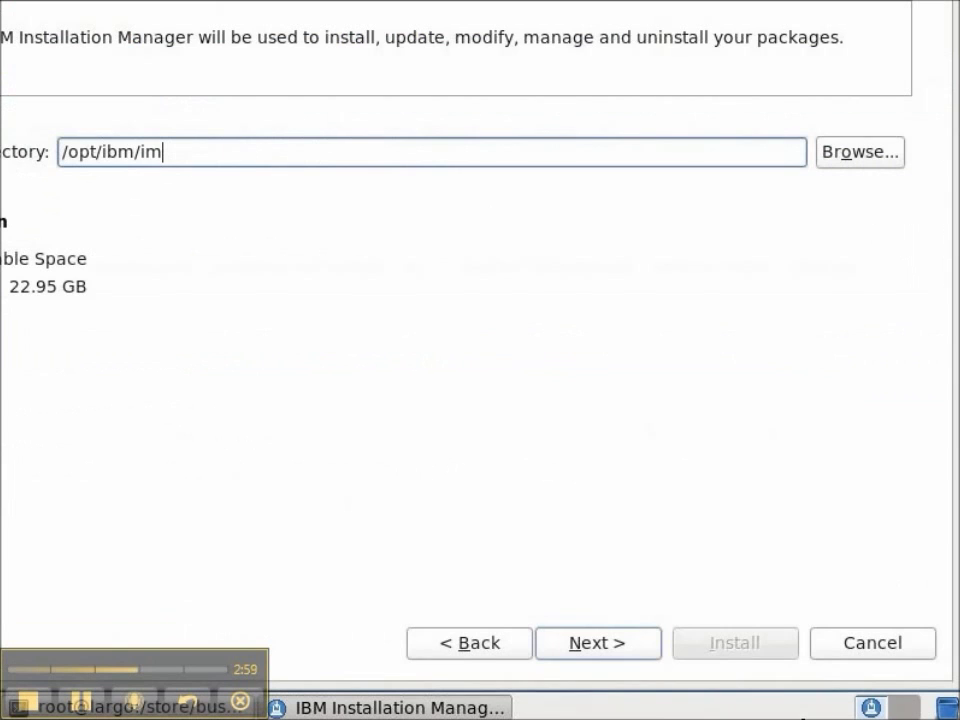
left_click(617, 647)
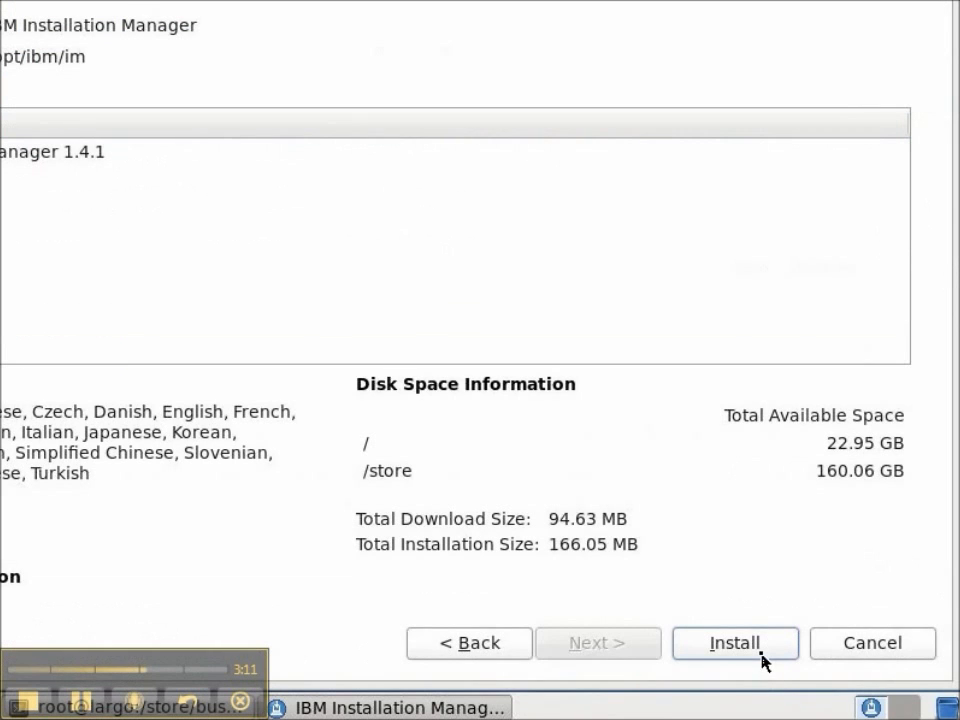
Step: Install Installation Manager 1.4.1 and restart into the new installation
left_click(761, 656)
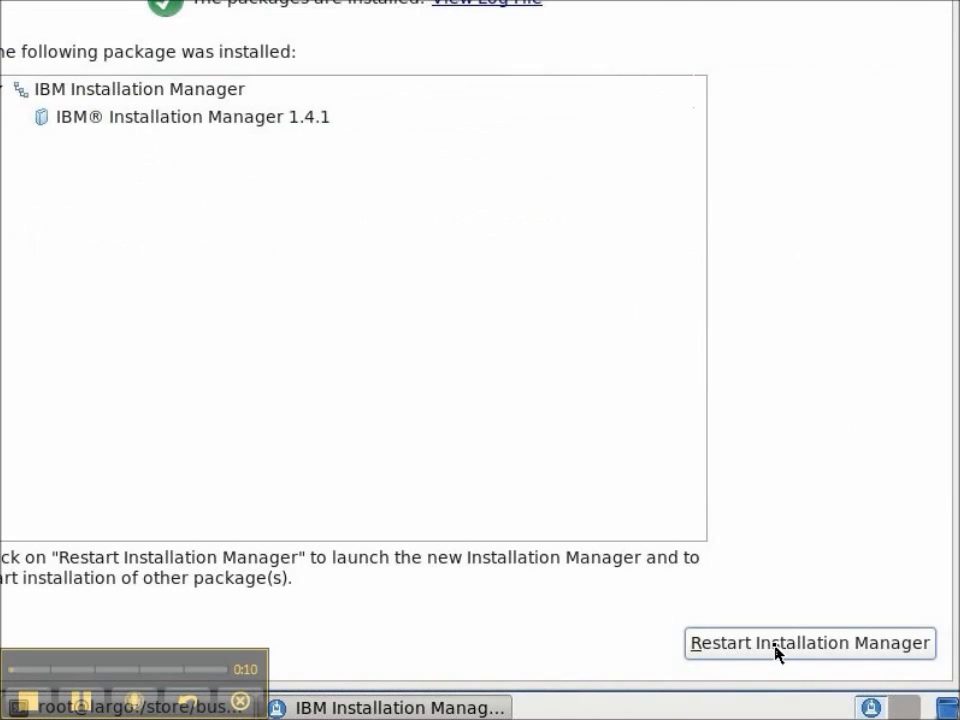
left_click(776, 643)
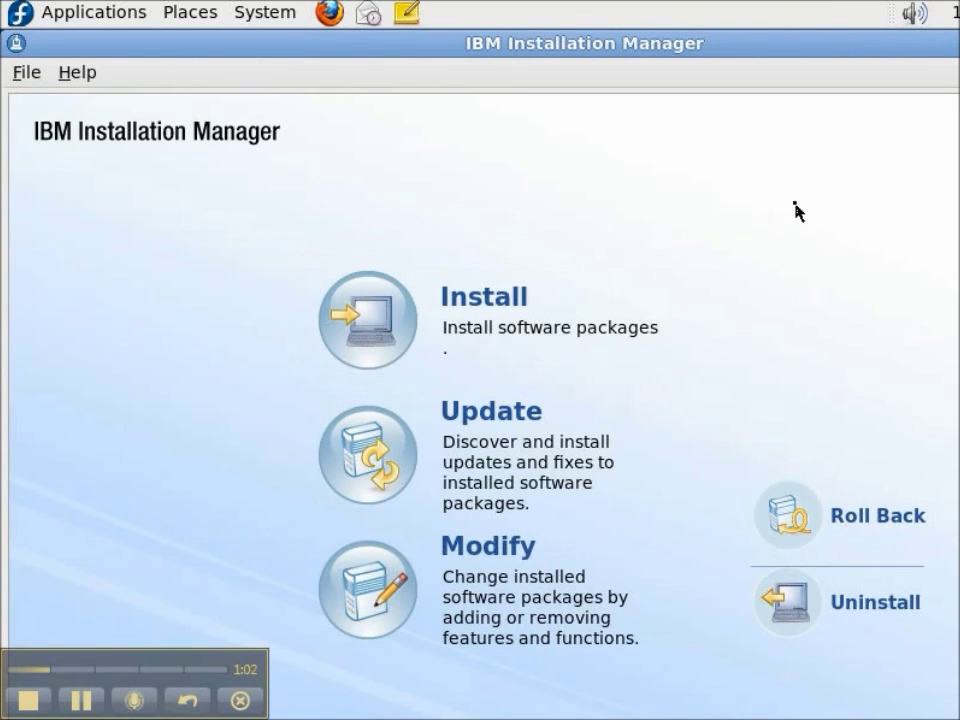
Step: Review the empty File > View Installed Packages list, then close it
left_click(30, 79)
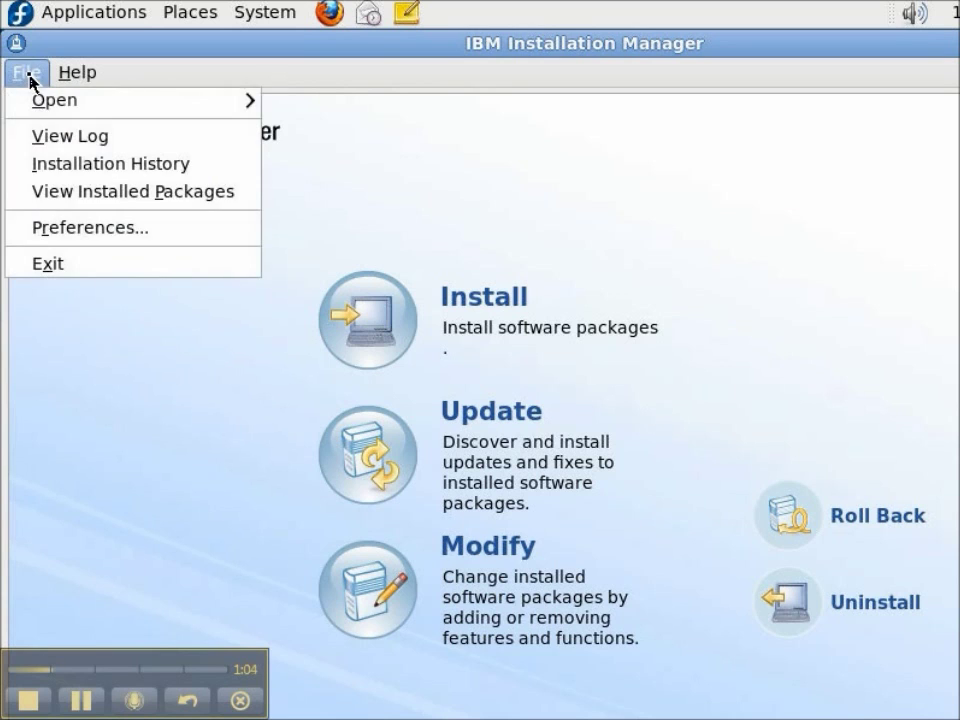
left_click(26, 197)
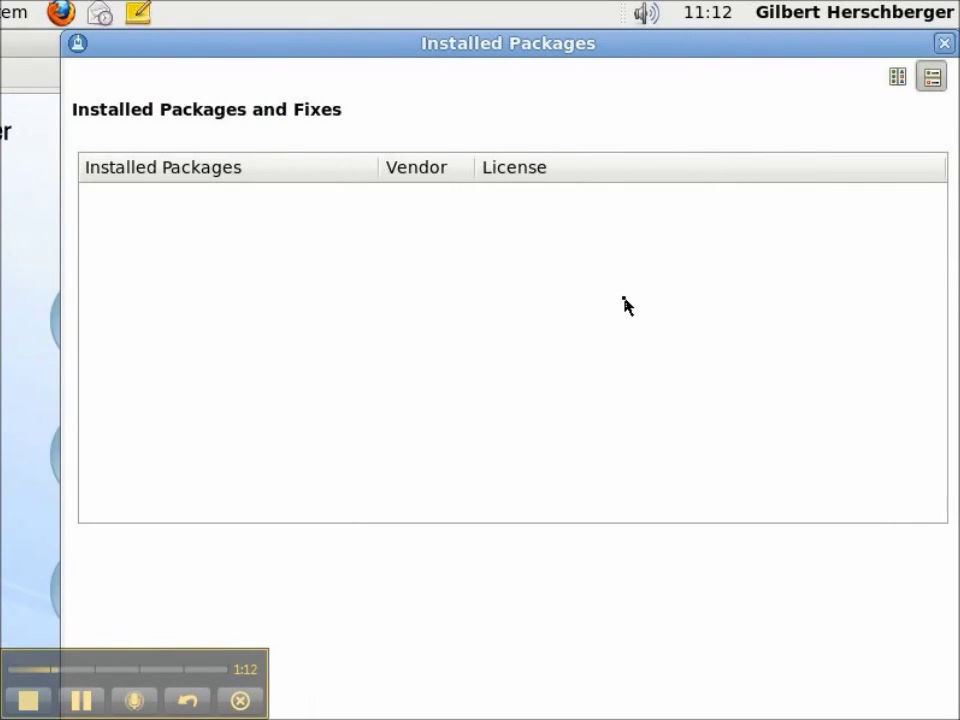
left_click(944, 43)
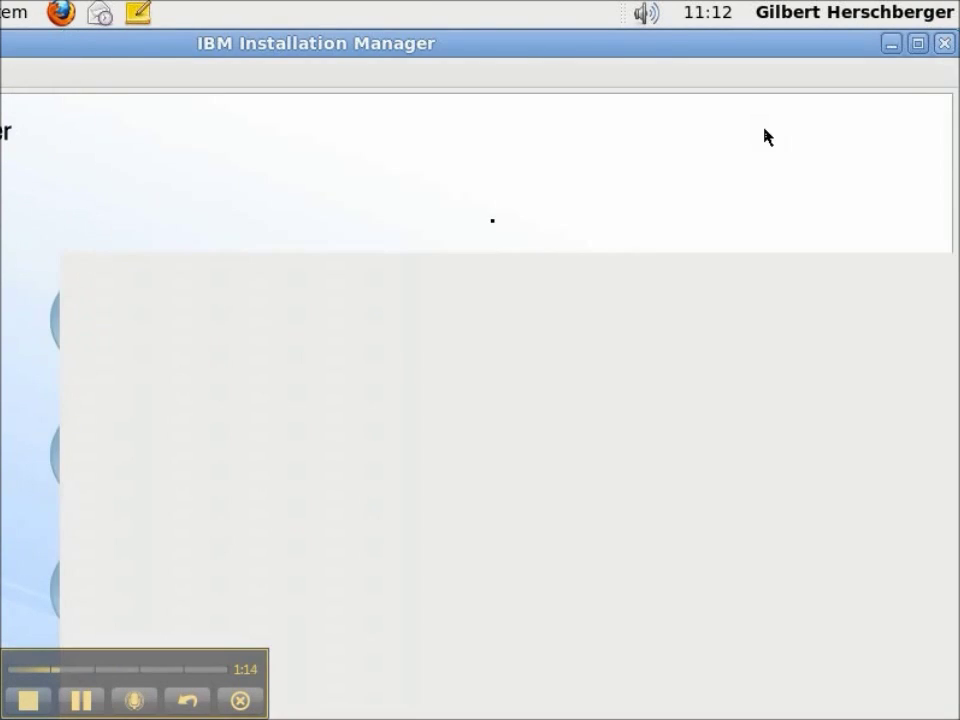
left_click(26, 72)
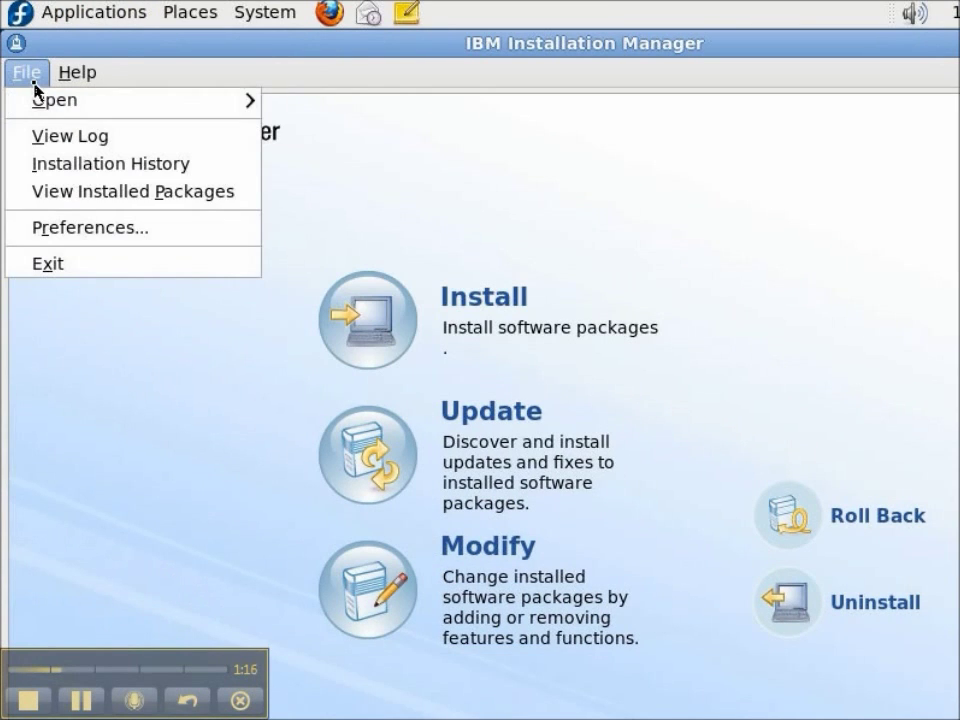
left_click(57, 233)
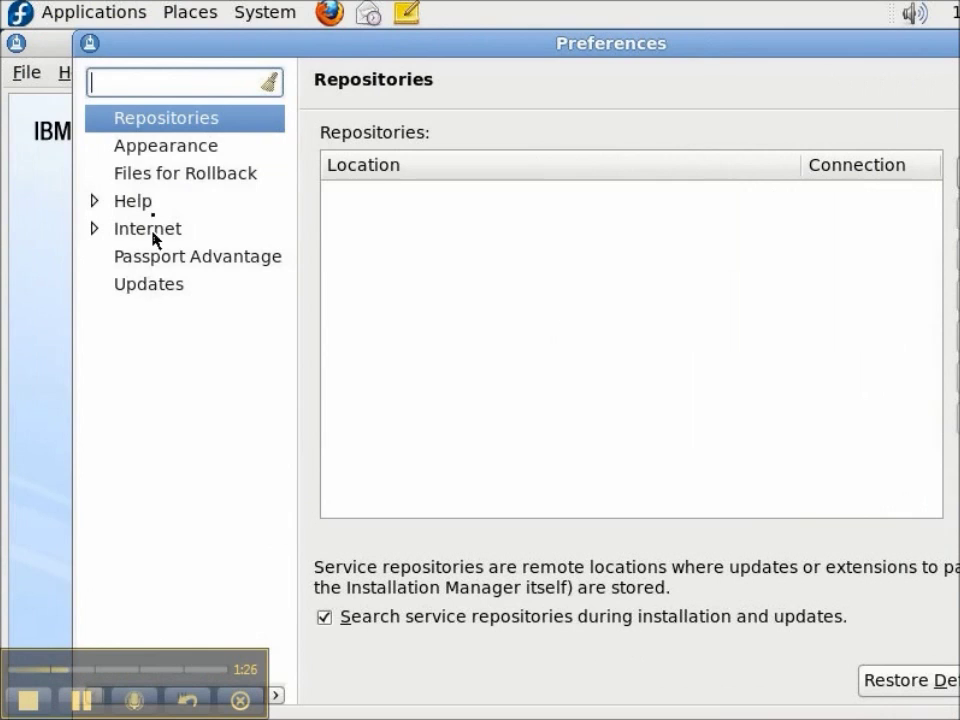
left_click(157, 155)
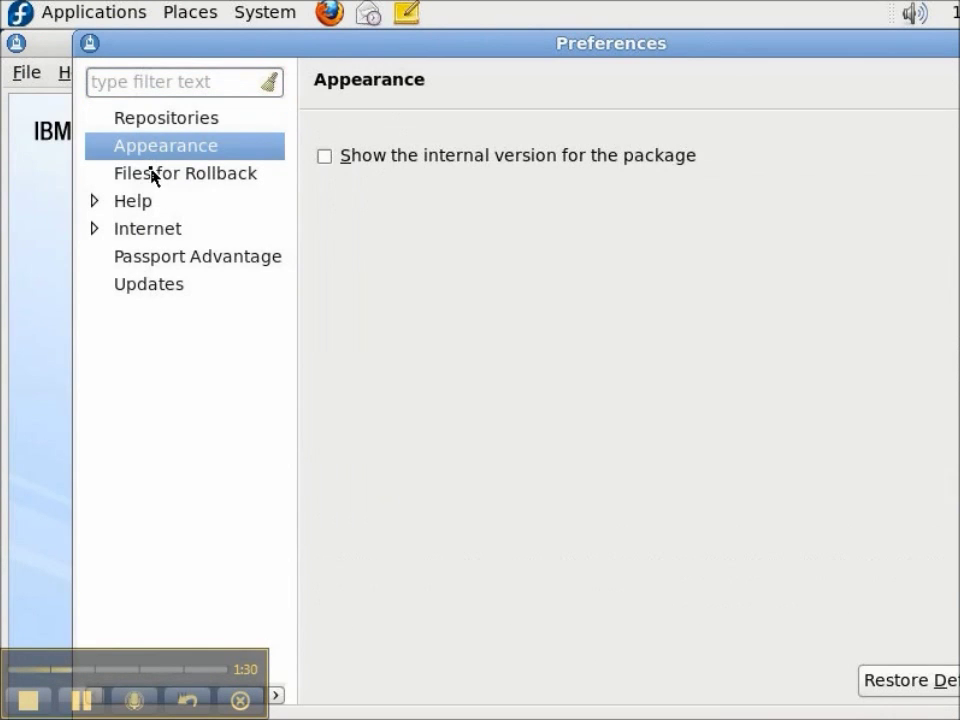
left_click(152, 175)
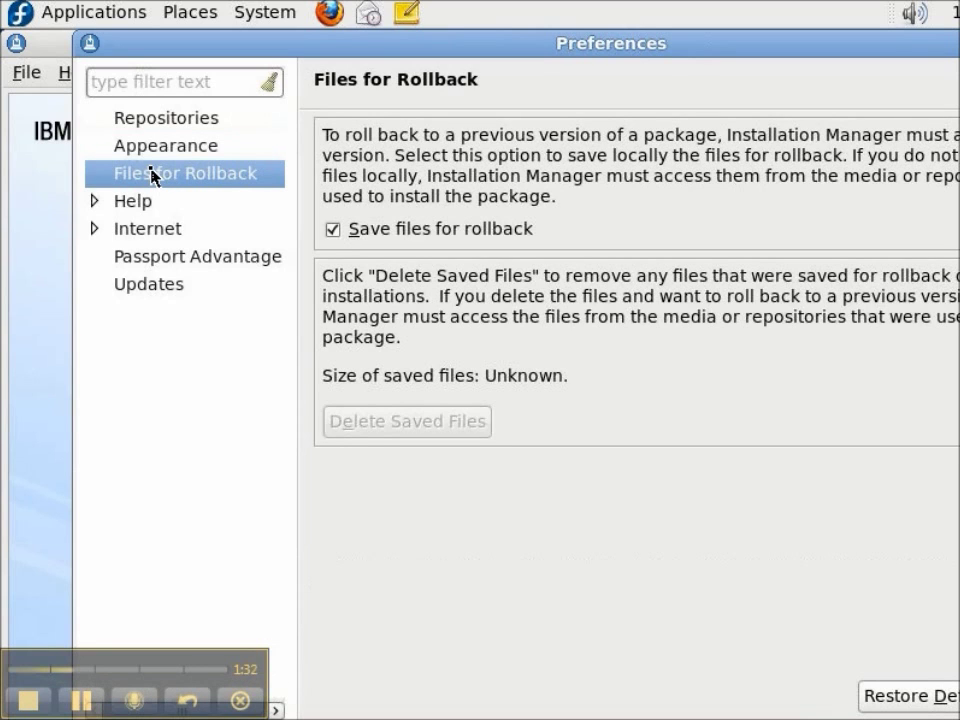
left_click(157, 290)
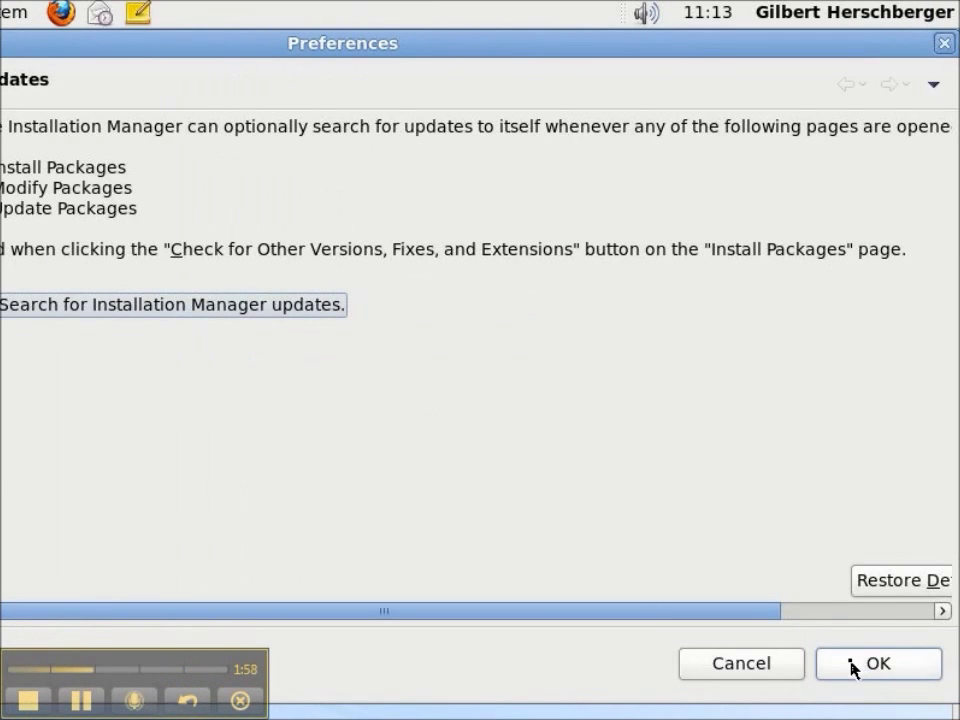
left_click(852, 668)
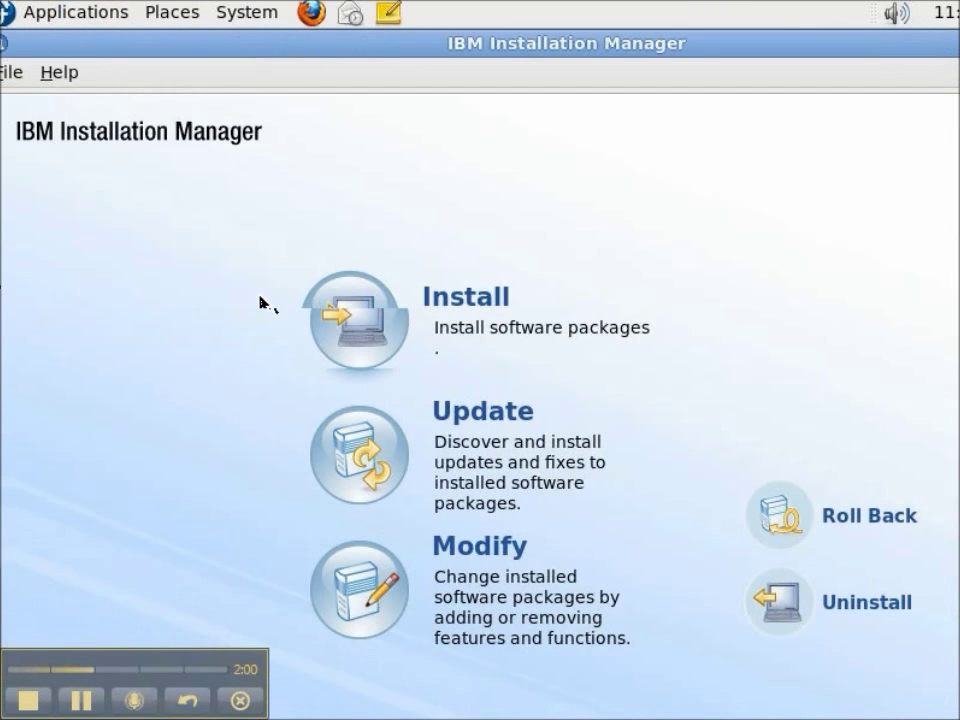
Step: Quit Installation Manager via File > Exit, then exit the root shell and the terminal
left_click(14, 77)
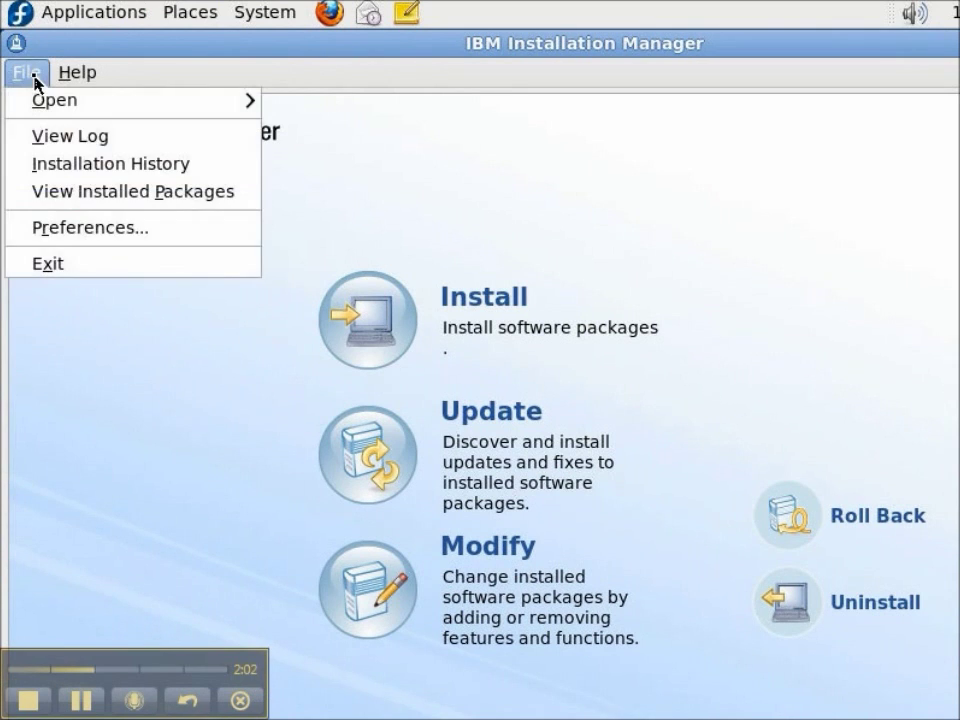
left_click(27, 266)
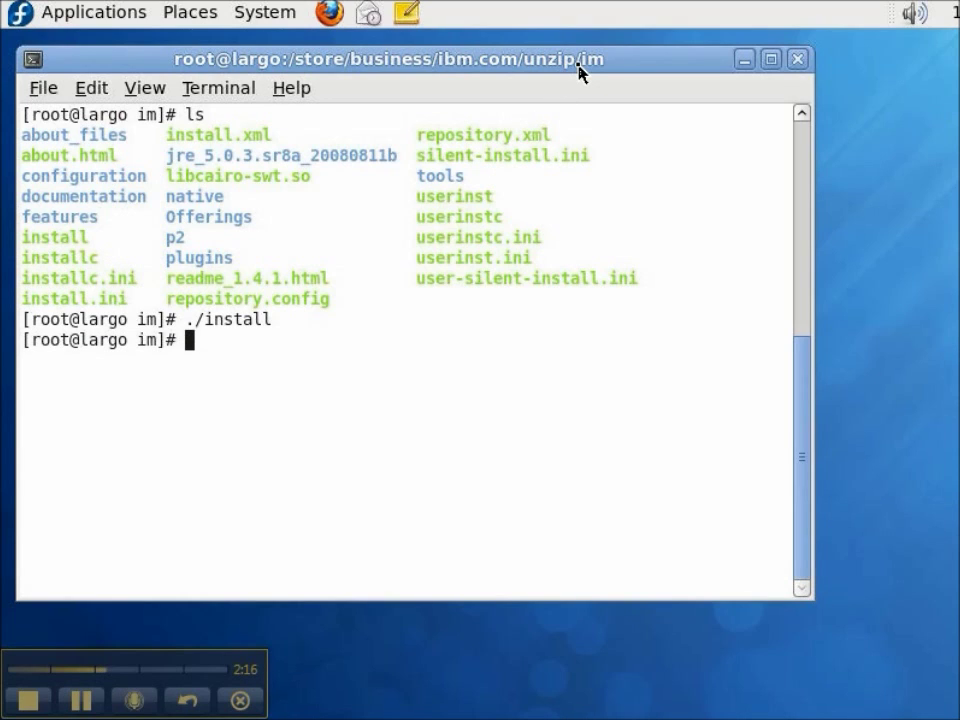
type("exit")
key("Return")
type("exit")
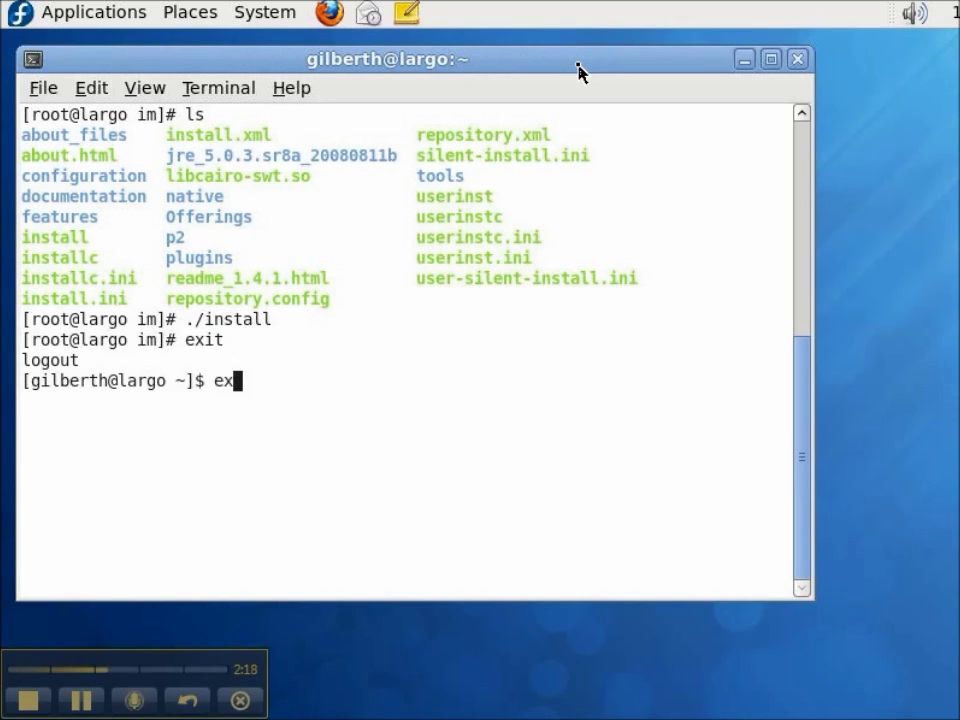